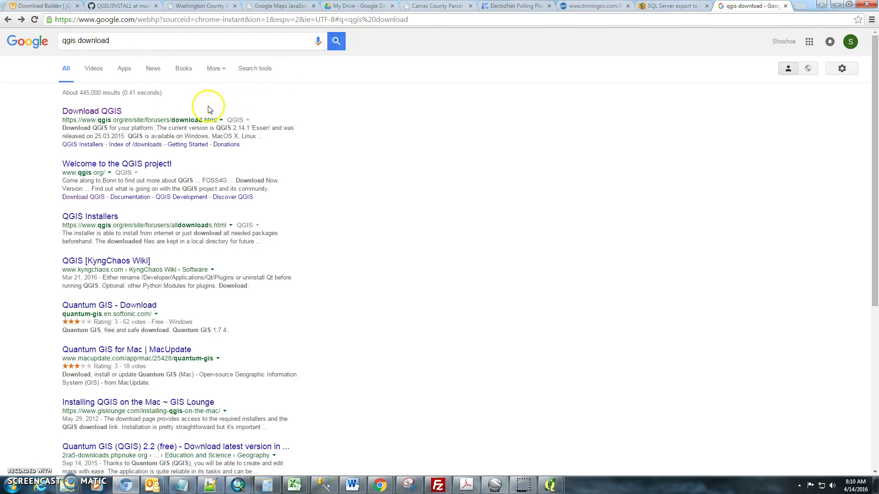
- Open the Download QGIS page and review the Windows standalone installers for 2.14 and 2.8
{"action": "left_click", "coordinate": [80, 117]}
{"action": "scroll", "coordinate": [215, 196], "scroll_direction": "down", "scroll_amount": 2}
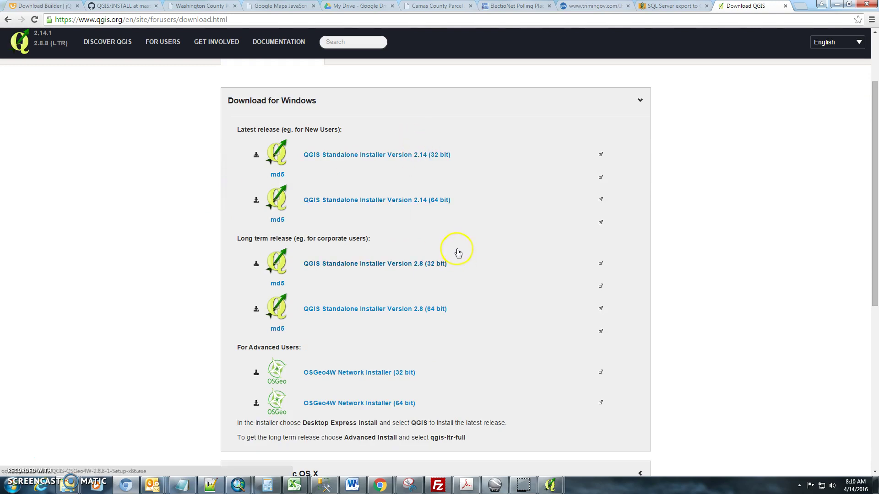
{"action": "scroll", "coordinate": [458, 252], "scroll_direction": "up", "scroll_amount": 1}
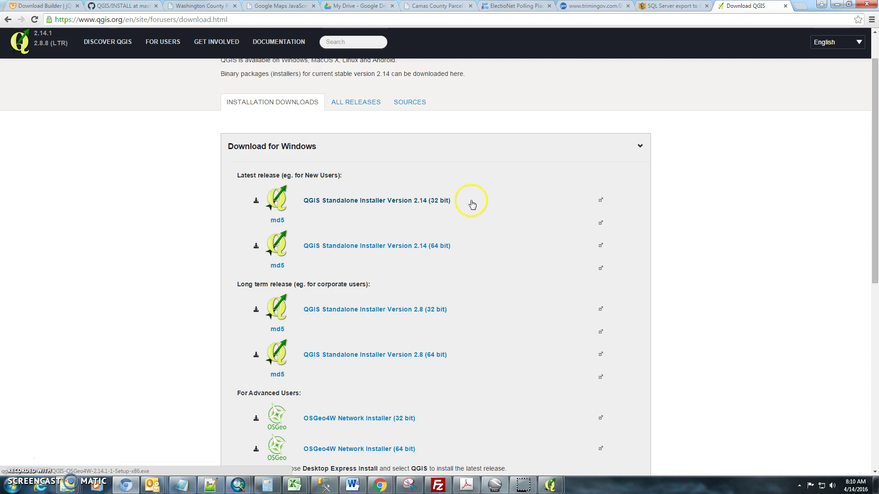
- From Start > All Programs, expand QGIS Chugiak, collapse it, then expand the QGIS Lyon folder
{"action": "mouse_move", "coordinate": [551, 484]}
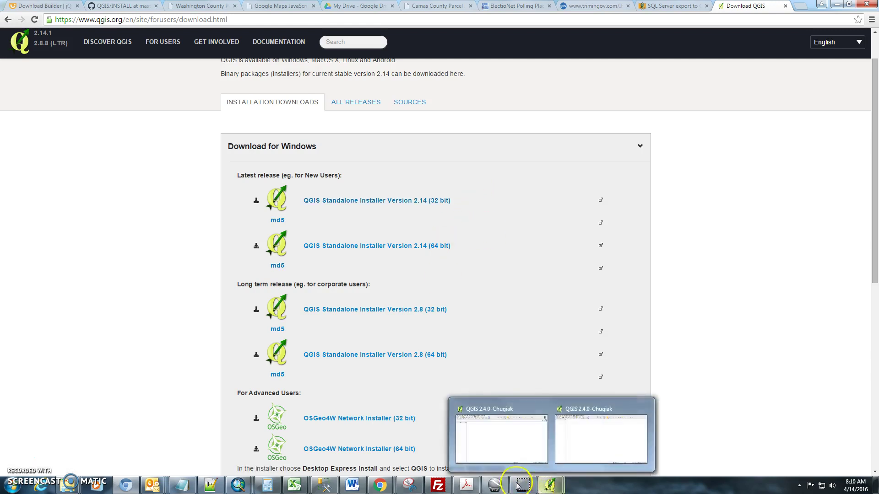
{"action": "left_click", "coordinate": [13, 484]}
{"action": "left_click", "coordinate": [33, 443]}
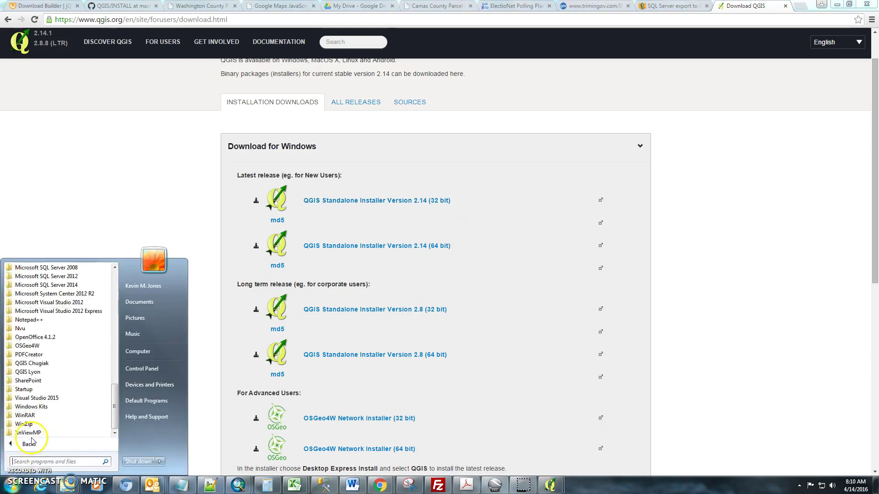
{"action": "left_click", "coordinate": [23, 366]}
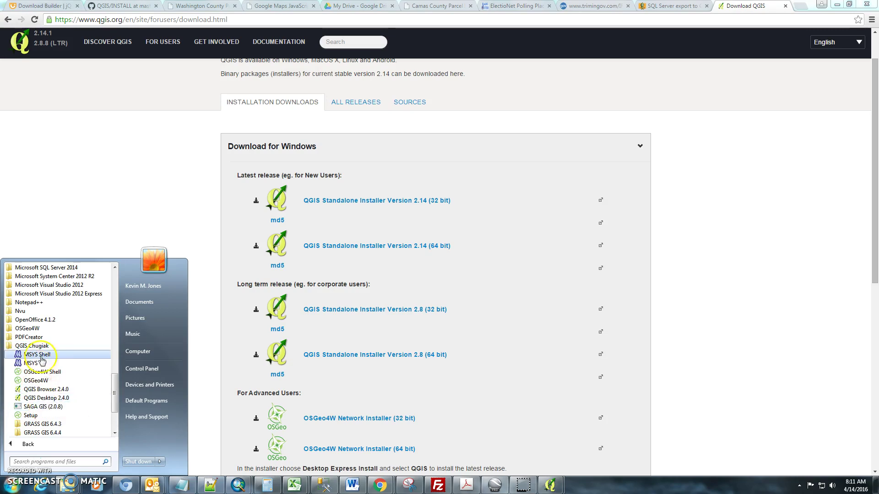
{"action": "left_click", "coordinate": [34, 346]}
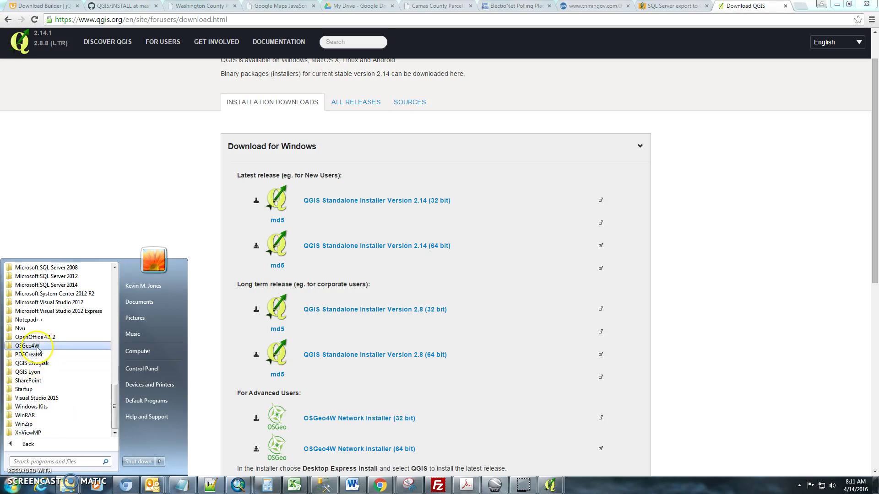
{"action": "left_click", "coordinate": [48, 373]}
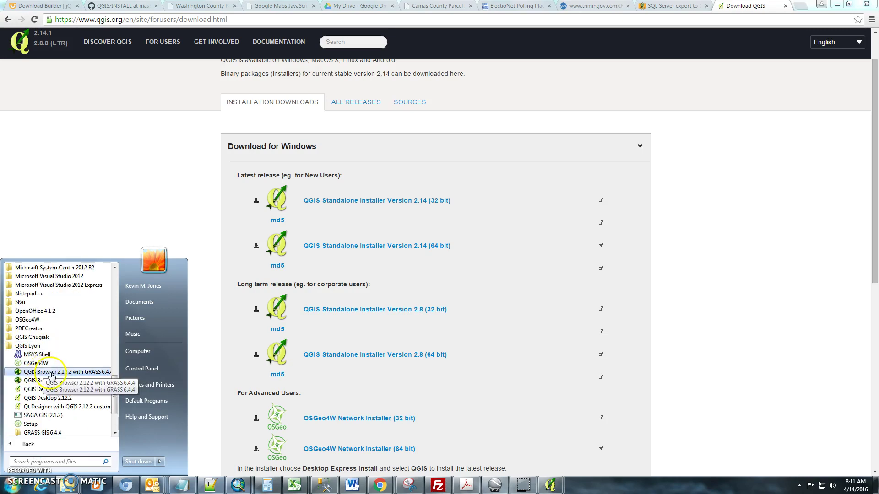
- Look over the QGIS Lyon entries, including QGIS Desktop and Browser 2.12.2
{"action": "scroll", "coordinate": [51, 375], "scroll_direction": "down", "scroll_amount": 1}
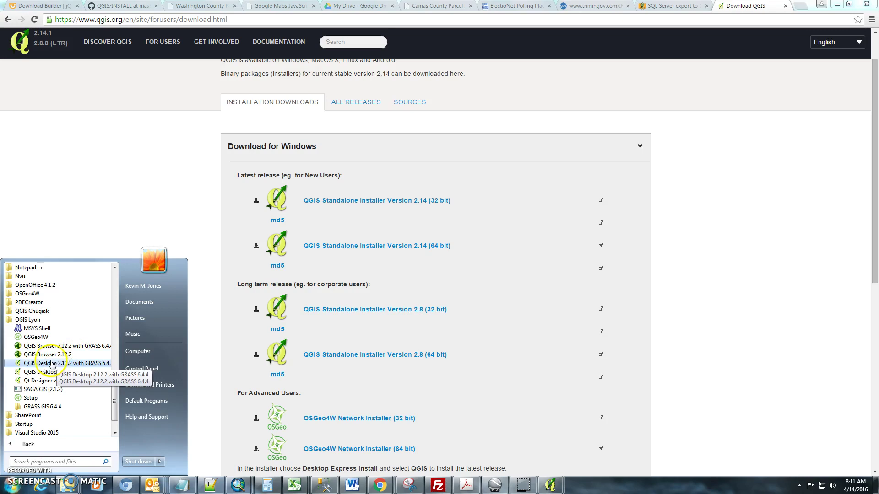
{"action": "left_click", "coordinate": [88, 351]}
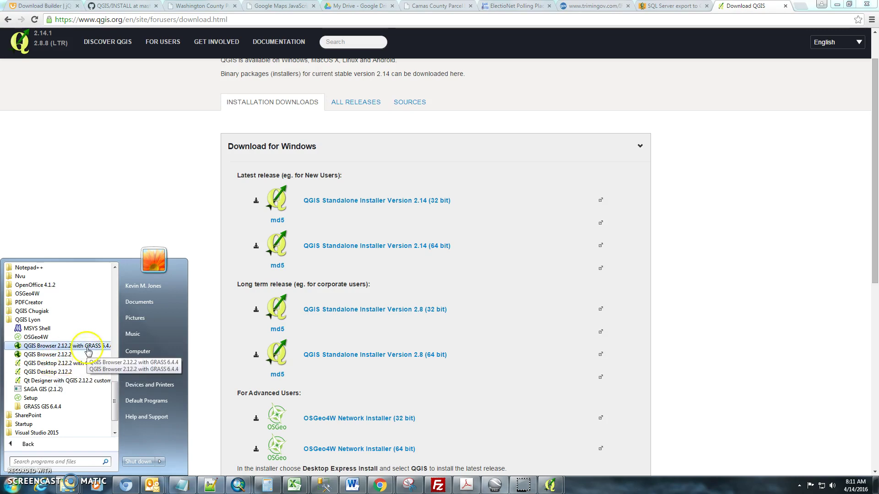
{"action": "left_click", "coordinate": [48, 366]}
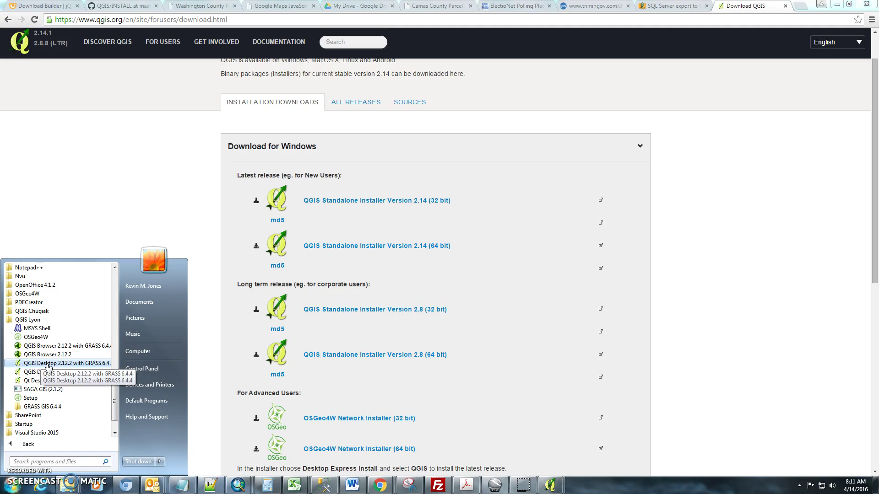
{"action": "left_click", "coordinate": [46, 373]}
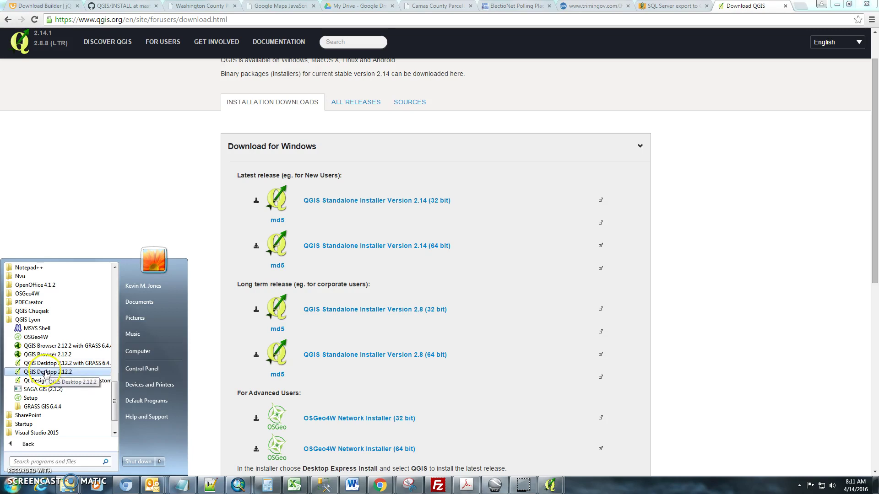
{"action": "left_click", "coordinate": [84, 371]}
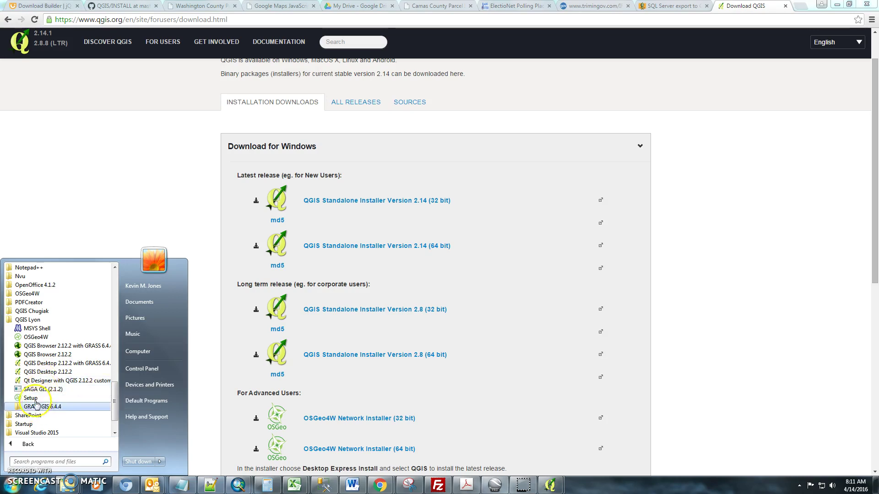
{"action": "left_click", "coordinate": [42, 383]}
{"action": "left_click", "coordinate": [43, 390]}
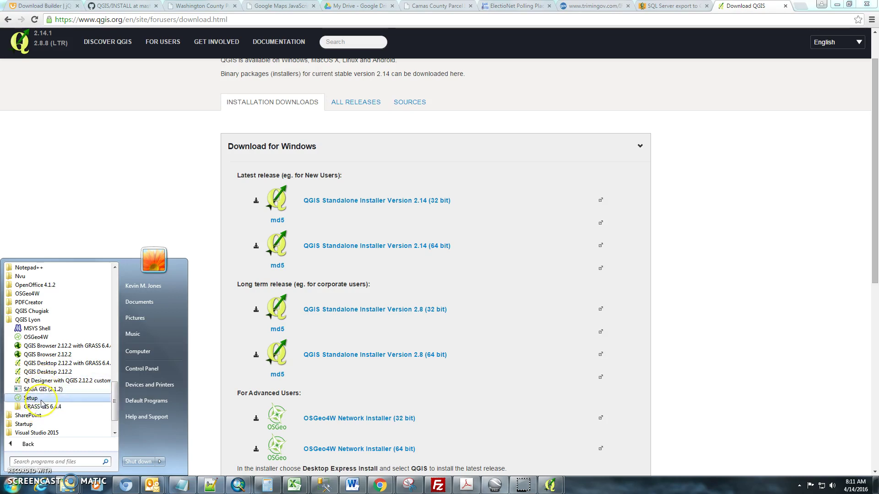
{"action": "left_click", "coordinate": [44, 373]}
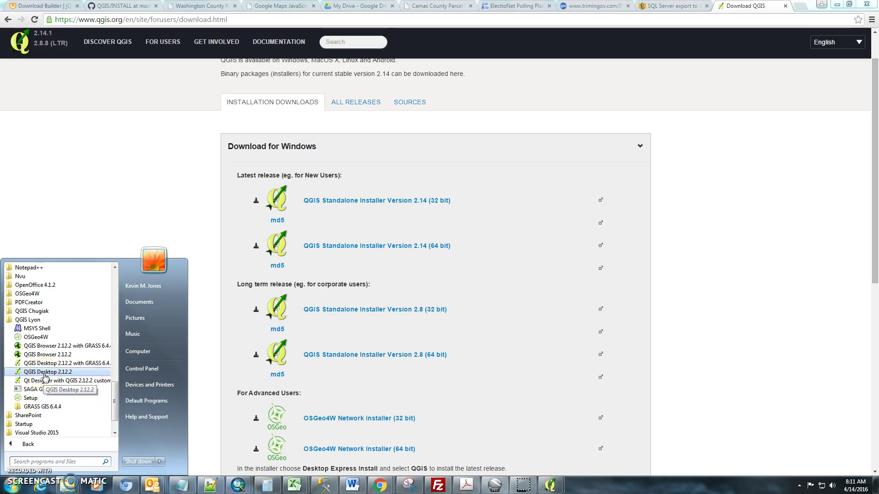
- Switch to the running QGIS 2.4.0 window and close the Add MSSQL Table(s) dialog
{"action": "left_click", "coordinate": [550, 486]}
{"action": "left_click", "coordinate": [572, 452]}
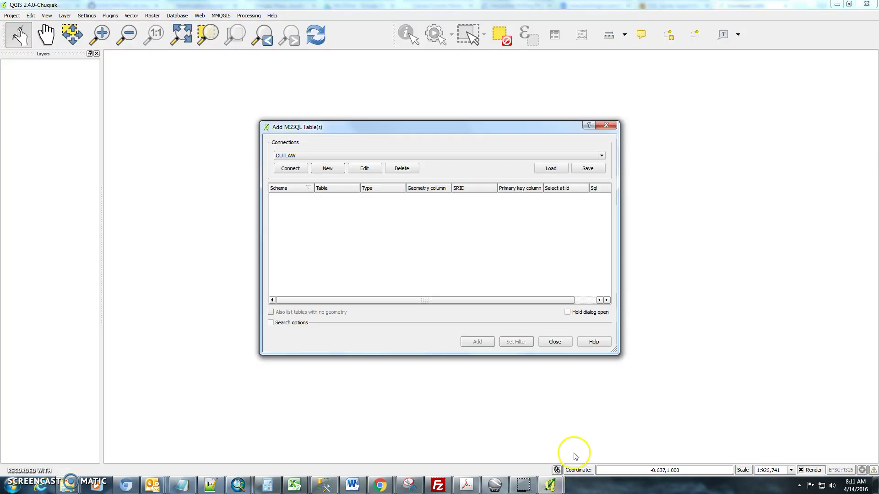
{"action": "left_click", "coordinate": [555, 343]}
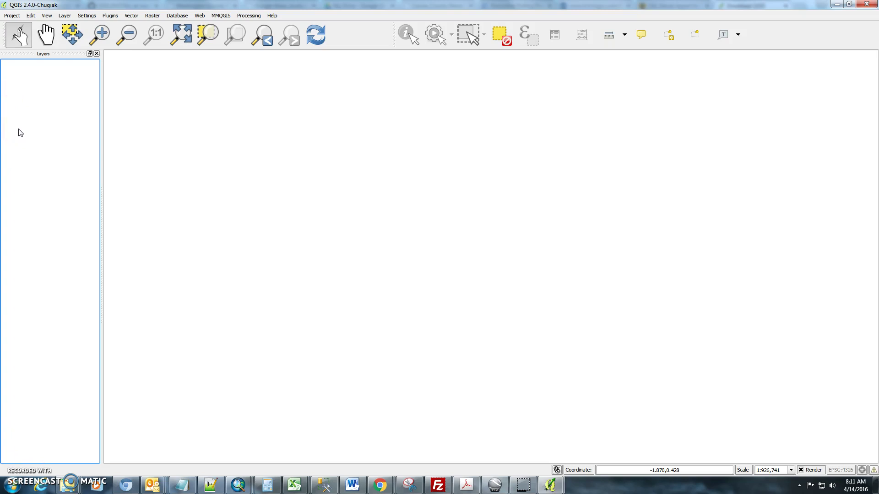
- Add Dec2014Parcels.shp as a vector layer via Layer > Add Vector Layer
{"action": "left_click", "coordinate": [63, 15]}
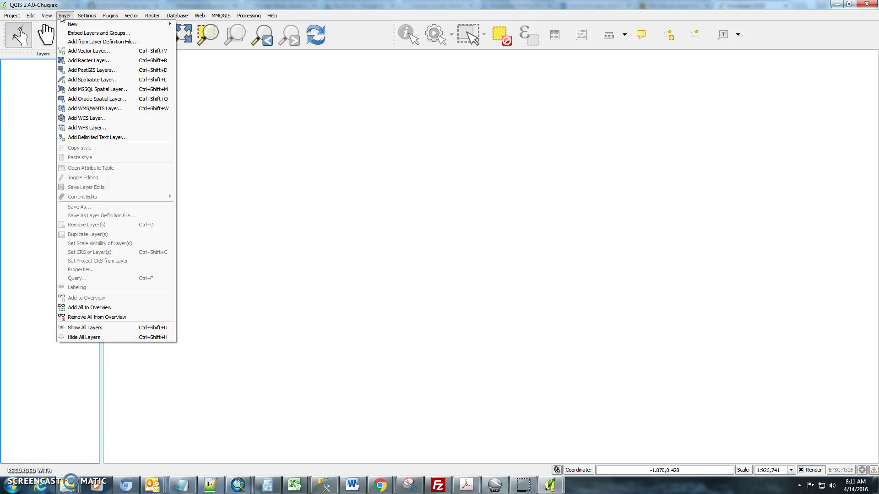
{"action": "left_click", "coordinate": [85, 51]}
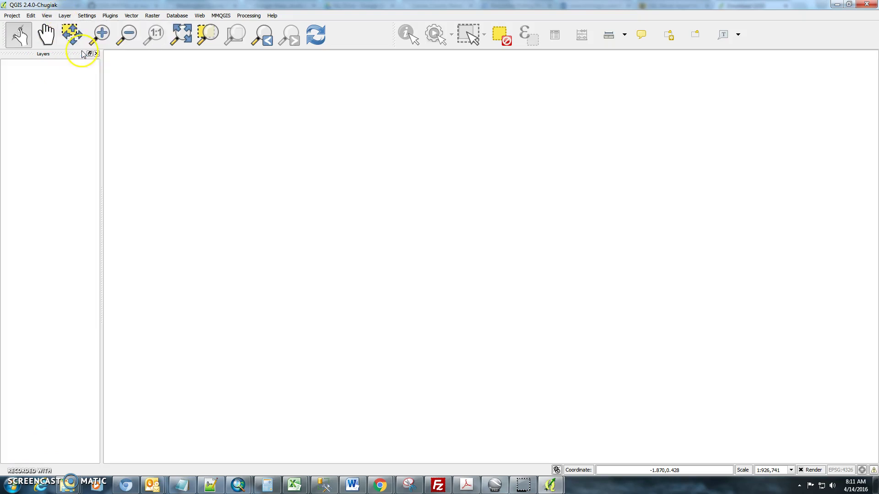
{"action": "left_click", "coordinate": [656, 210]}
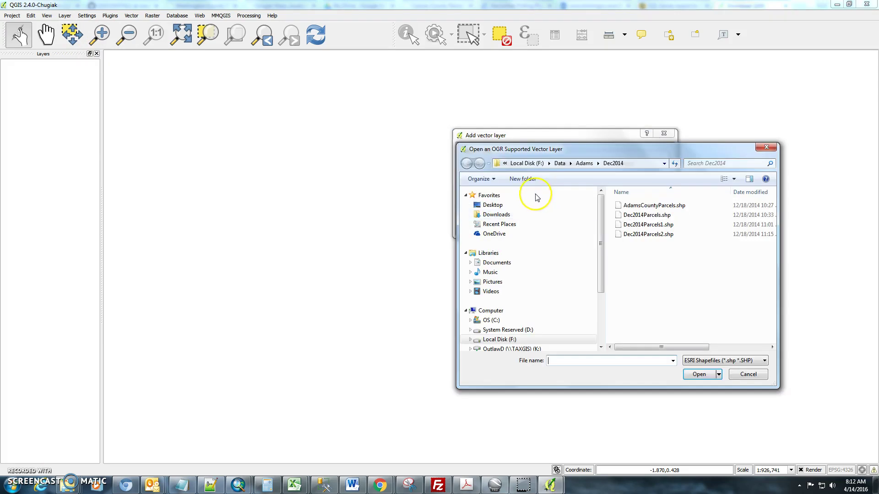
{"action": "left_click", "coordinate": [638, 218]}
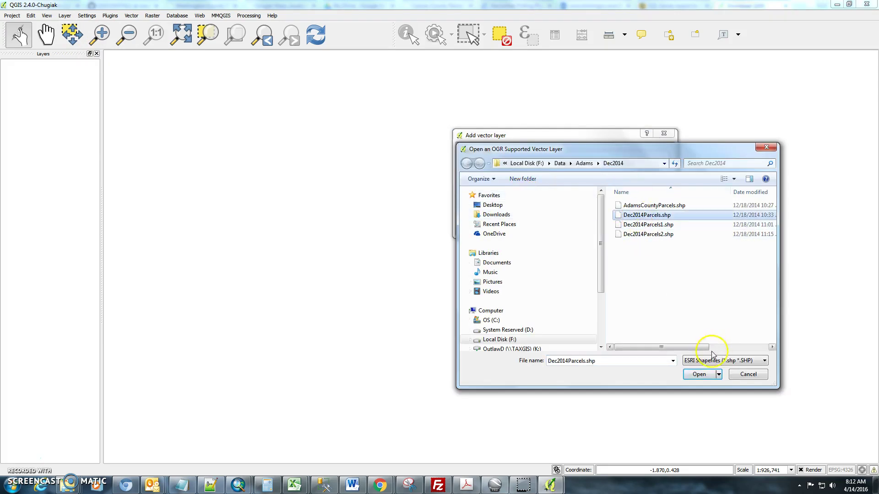
{"action": "left_click", "coordinate": [699, 374]}
{"action": "left_click", "coordinate": [574, 225]}
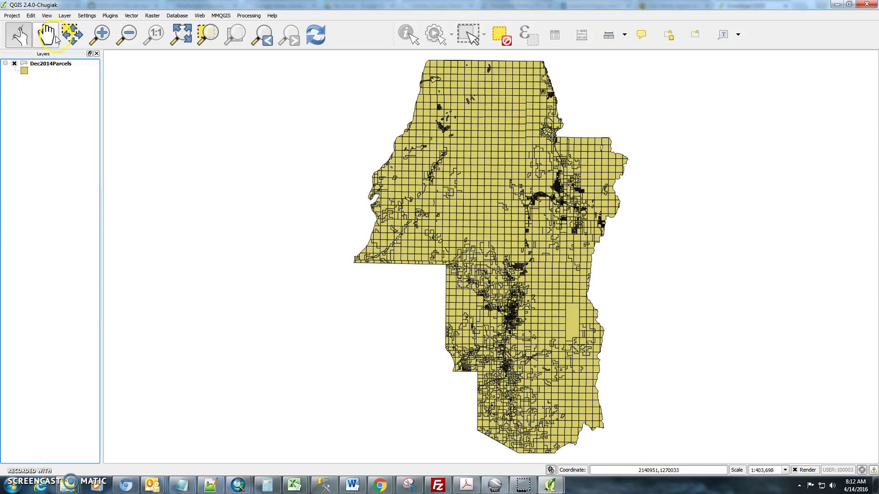
- Open the Add SQL Server layer dialog with OUTLAW as the selected connection
{"action": "left_click", "coordinate": [65, 16]}
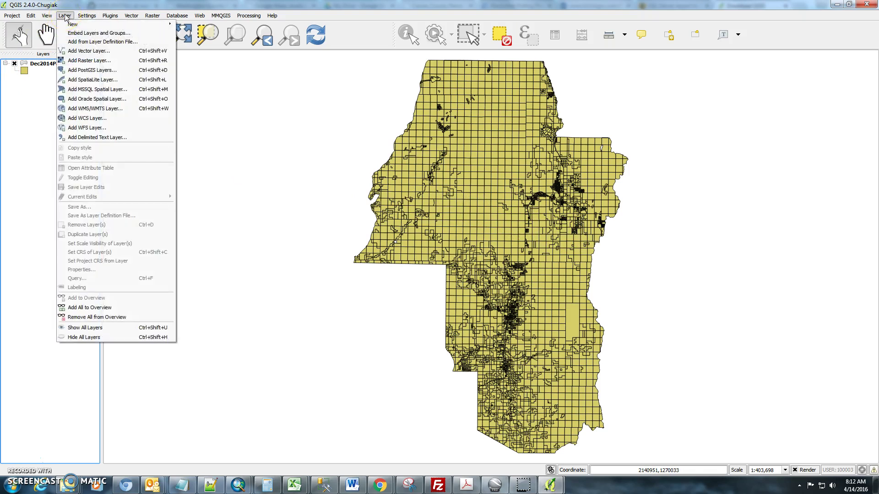
{"action": "left_click", "coordinate": [65, 15]}
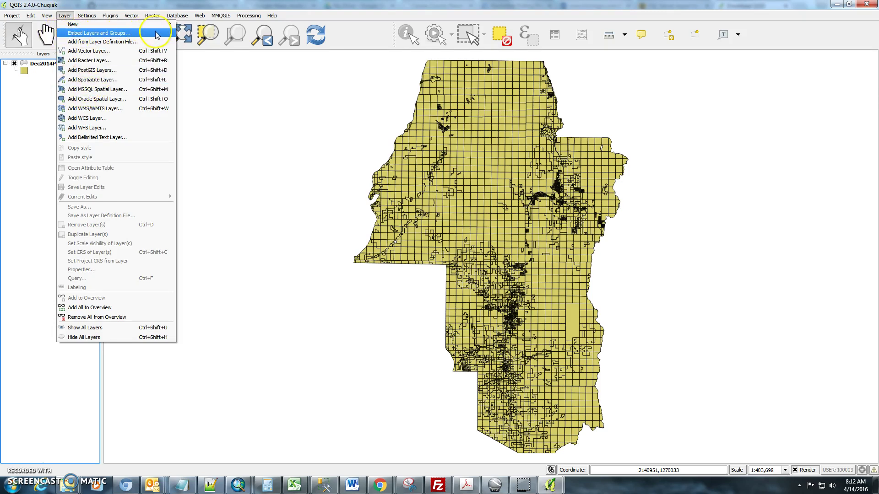
{"action": "left_click", "coordinate": [101, 94]}
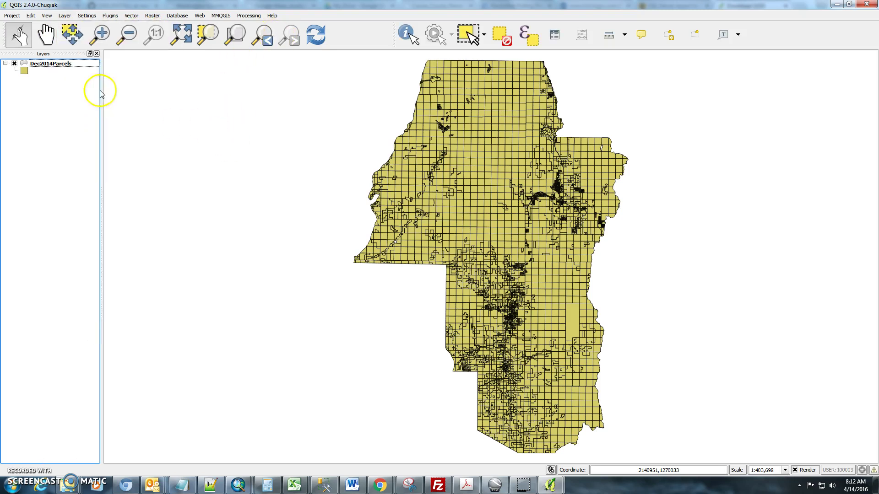
{"action": "left_click_drag", "start_coordinate": [332, 123], "coordinate": [223, 99]}
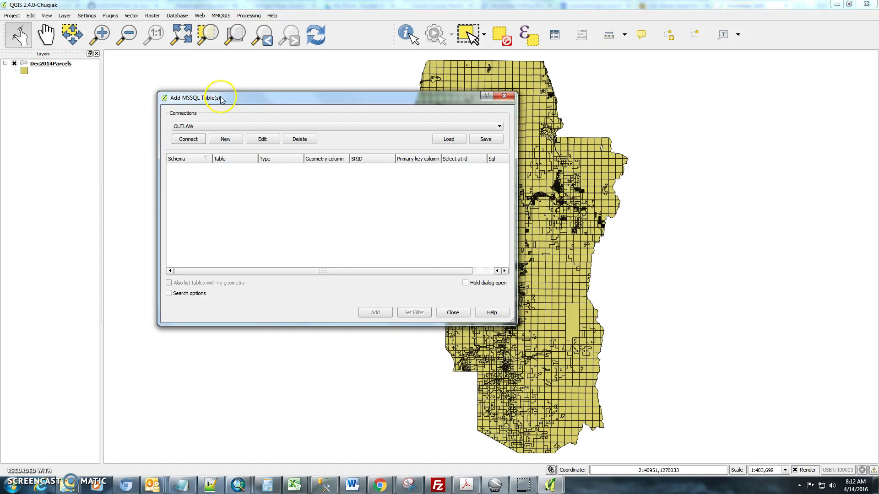
{"action": "left_click", "coordinate": [216, 128]}
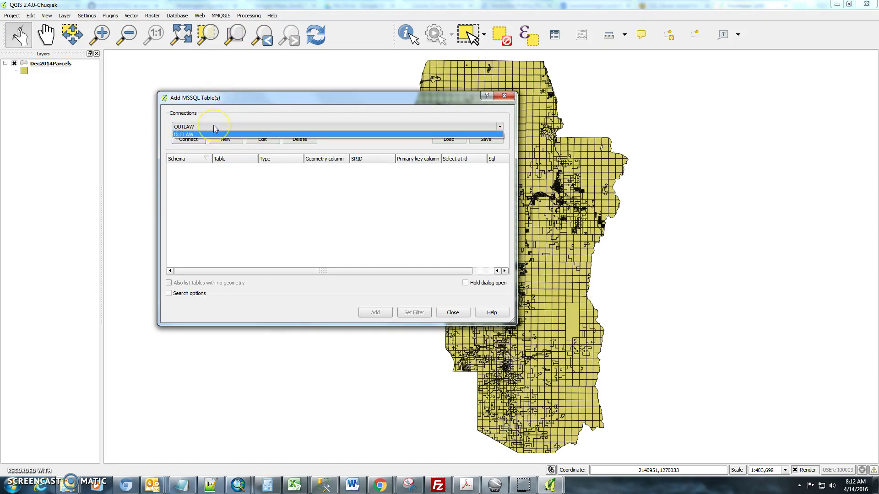
{"action": "left_click", "coordinate": [215, 128]}
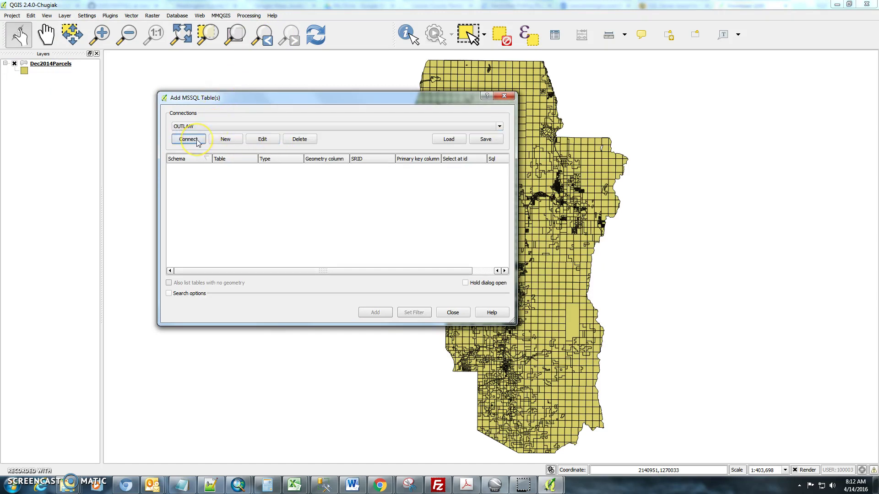
- Try connecting to OUTLAW, dismiss the geometry_columns error, and edit the connection
{"action": "left_click", "coordinate": [197, 141]}
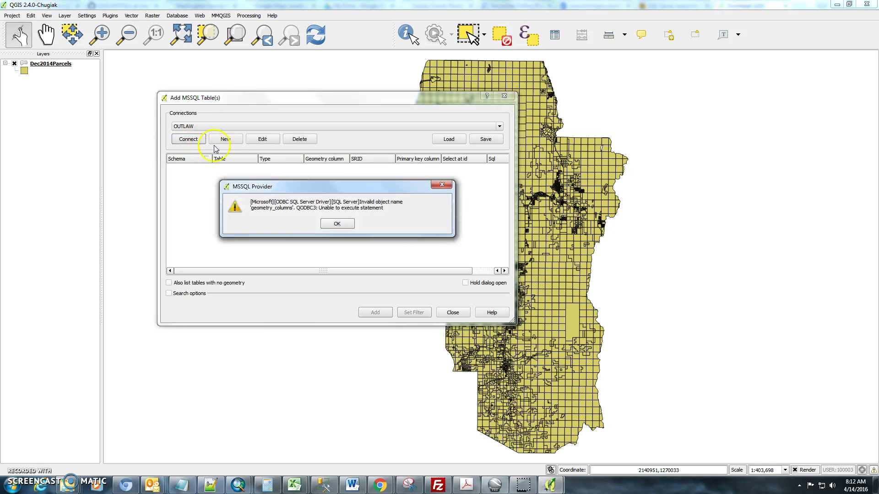
{"action": "left_click", "coordinate": [337, 222]}
{"action": "left_click", "coordinate": [262, 139]}
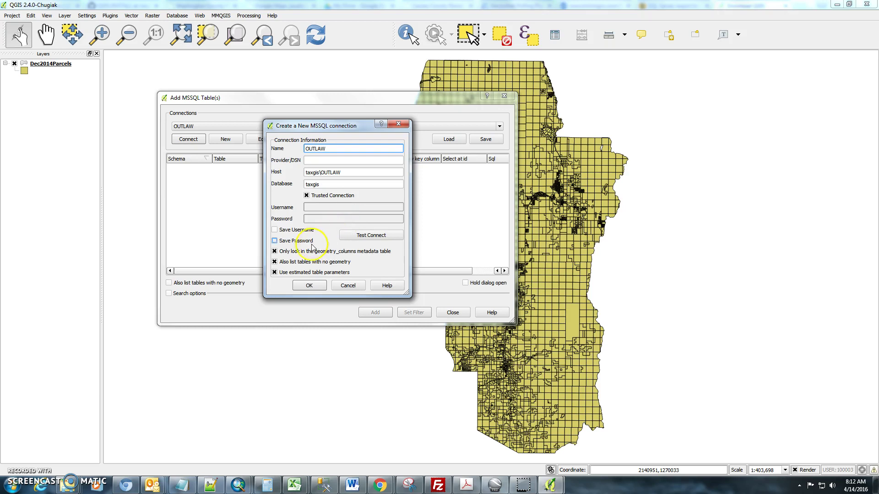
- Test the OUTLAW connection successfully, review its name, host and database, and save
{"action": "left_click", "coordinate": [357, 236]}
{"action": "left_click", "coordinate": [343, 227]}
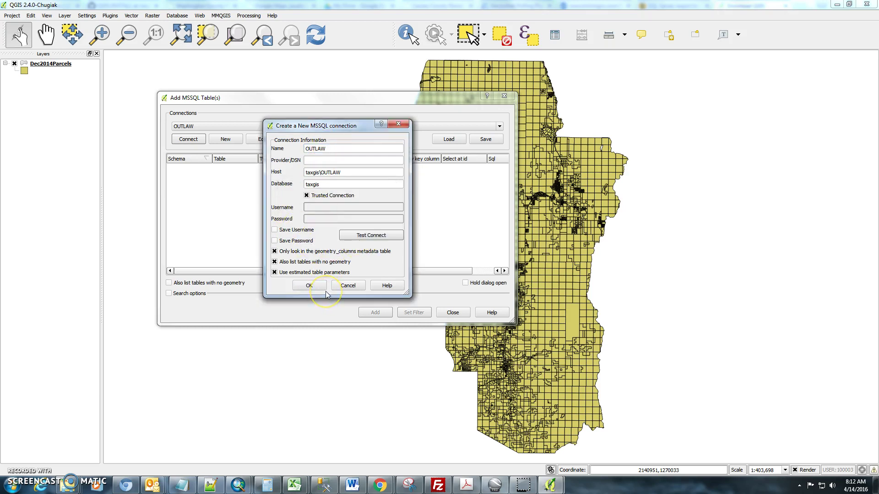
{"action": "left_click", "coordinate": [323, 148]}
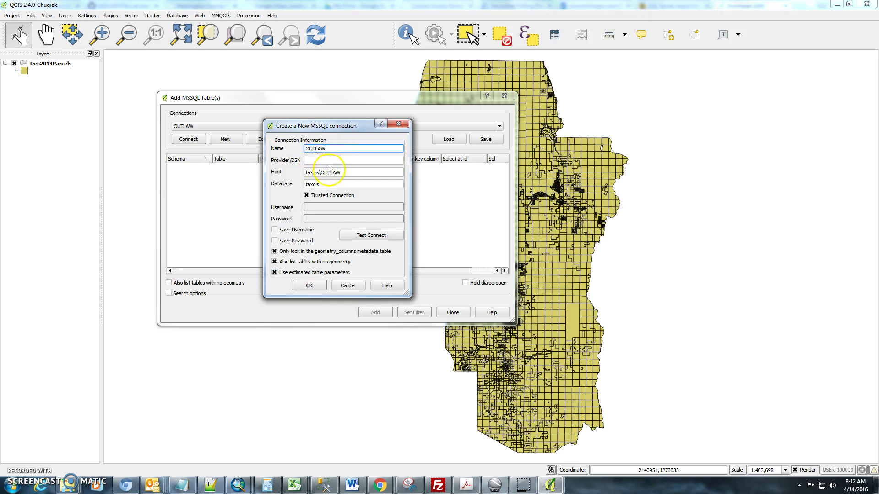
{"action": "key", "text": "Tab"}
{"action": "key", "text": "Tab"}
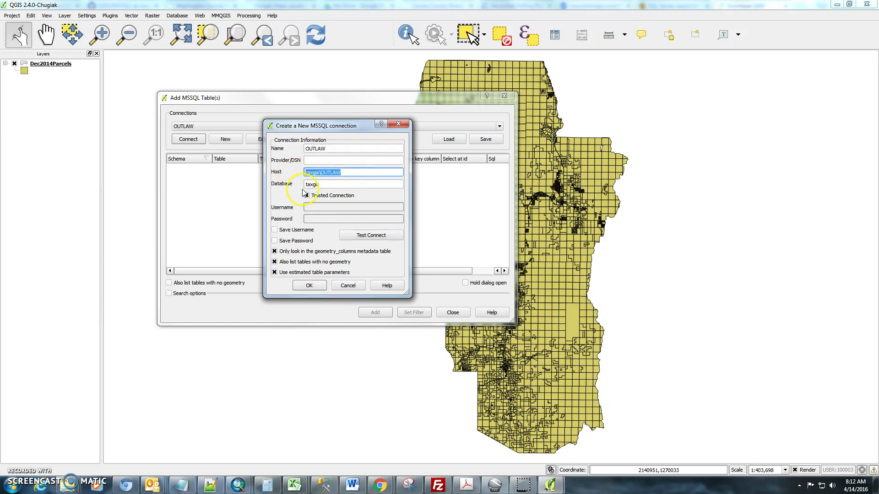
{"action": "key", "text": "Tab"}
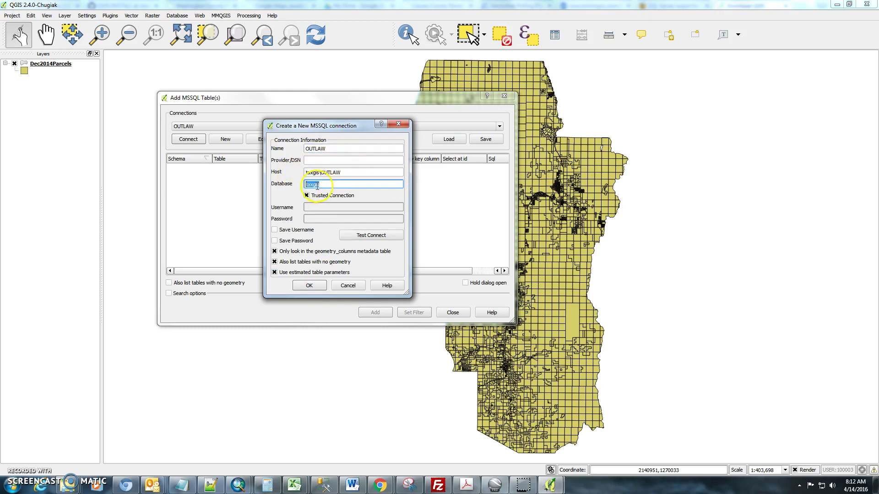
{"action": "left_click", "coordinate": [311, 285]}
- Retry connecting and enable 'Also list tables with no geometry', dismissing the errors
{"action": "left_click", "coordinate": [189, 139]}
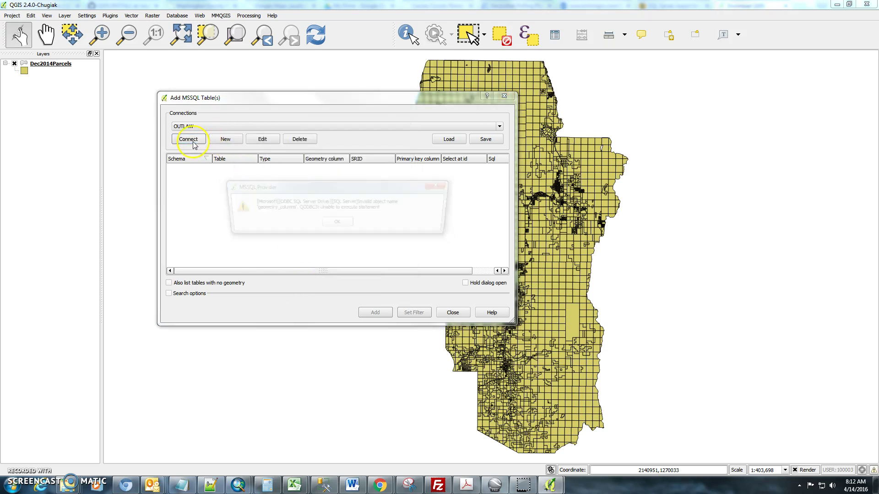
{"action": "left_click", "coordinate": [337, 224]}
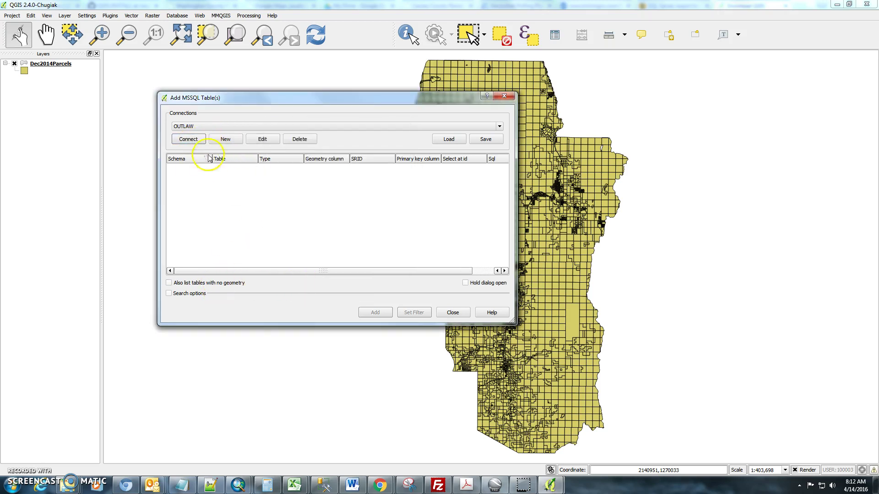
{"action": "left_click", "coordinate": [188, 139]}
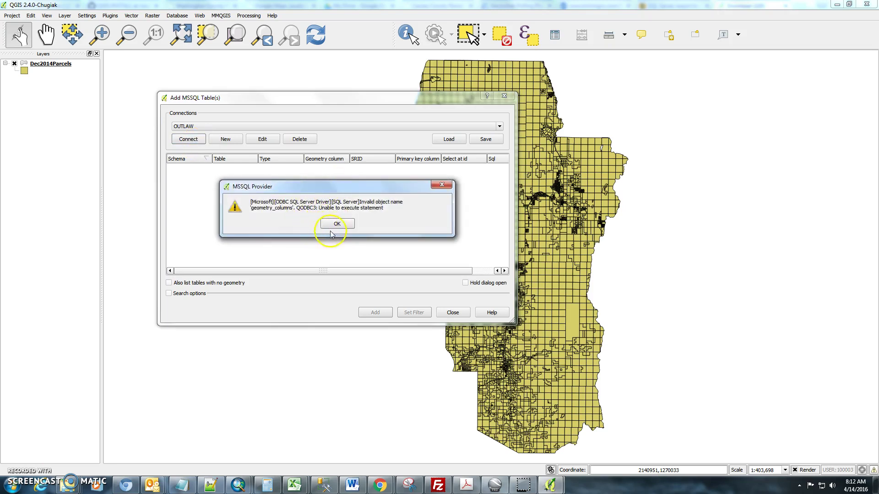
{"action": "left_click", "coordinate": [336, 223]}
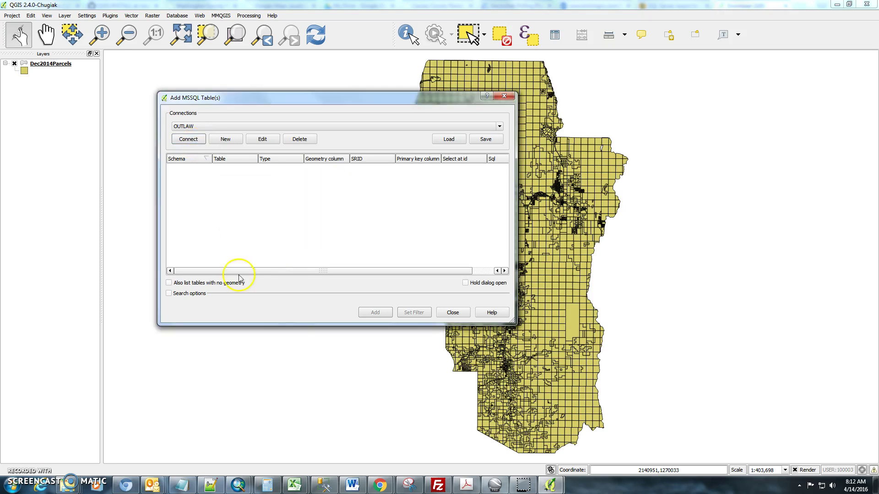
{"action": "left_click", "coordinate": [235, 282]}
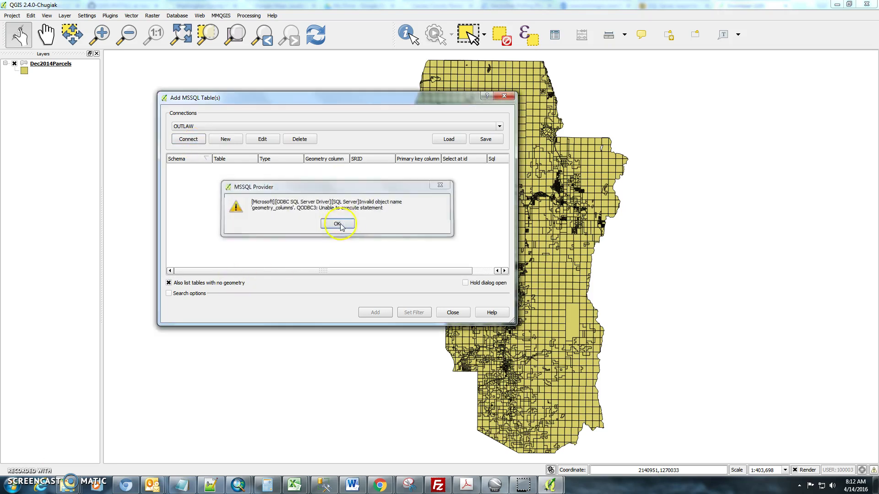
{"action": "left_click", "coordinate": [337, 223]}
{"action": "left_click", "coordinate": [188, 139]}
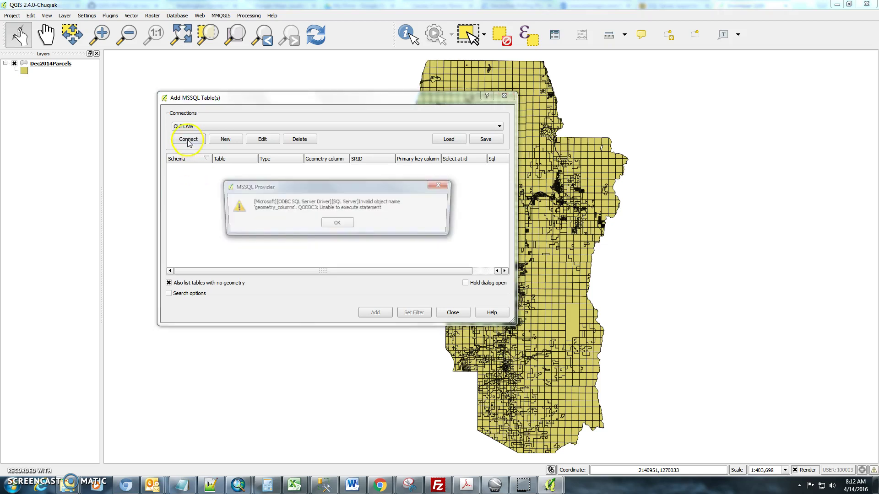
{"action": "left_click", "coordinate": [337, 223]}
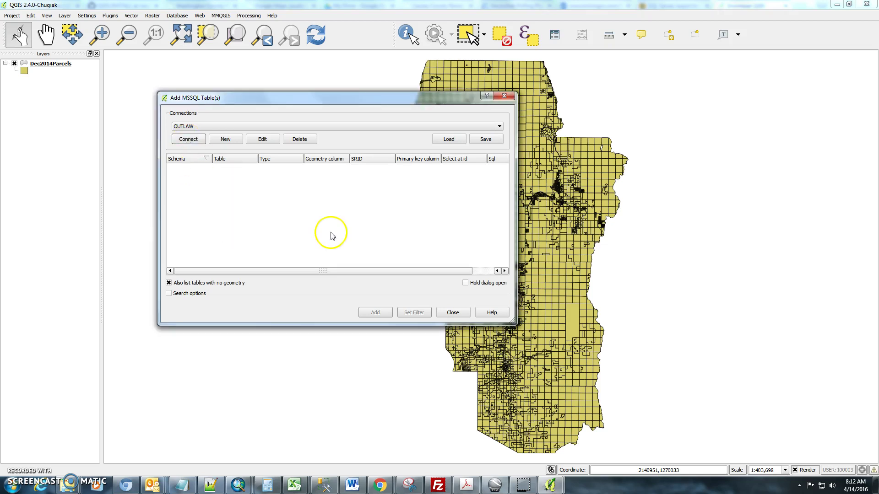
- Turn off the geometry_columns-only lookup for OUTLAW, save, and reconnect to list schemas
{"action": "left_click", "coordinate": [263, 139]}
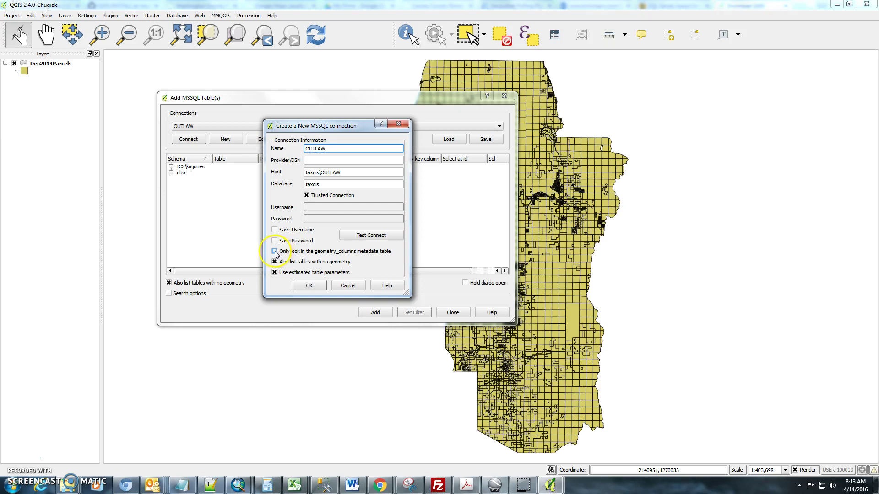
{"action": "left_click", "coordinate": [309, 285]}
{"action": "left_click", "coordinate": [188, 139]}
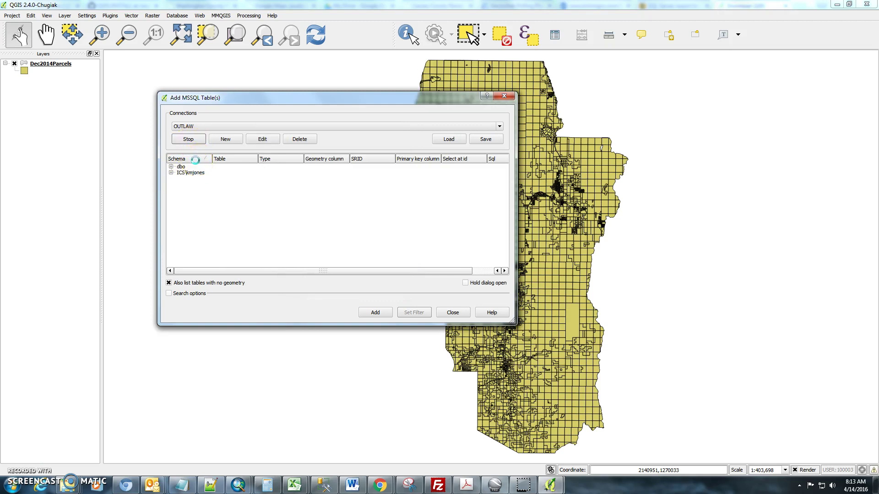
- Expand the dbo schema, select PARCELS_NEZ from its table list, and add it as a layer
{"action": "left_click", "coordinate": [171, 167]}
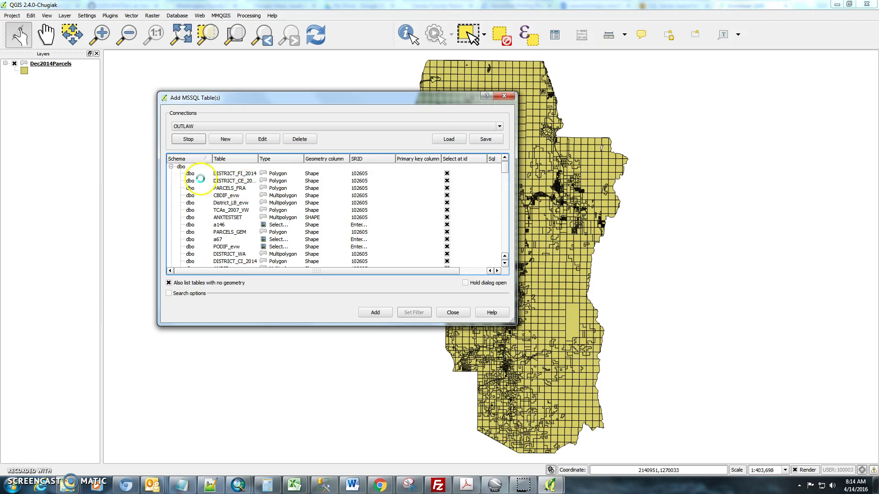
{"action": "left_click", "coordinate": [171, 166]}
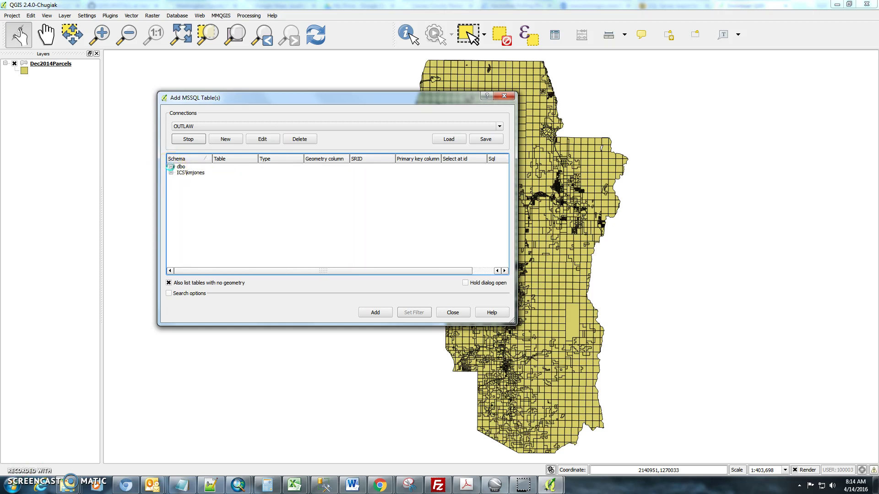
{"action": "left_click", "coordinate": [170, 167]}
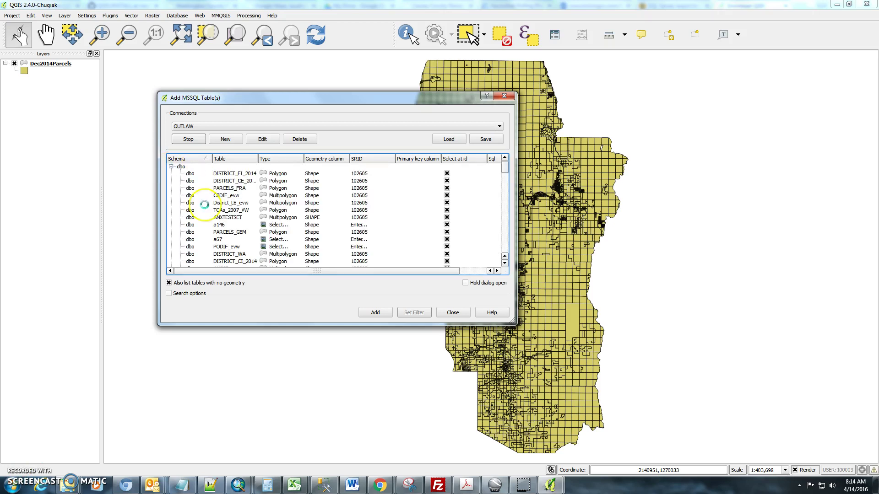
{"action": "scroll", "coordinate": [223, 225], "scroll_direction": "down", "scroll_amount": 2}
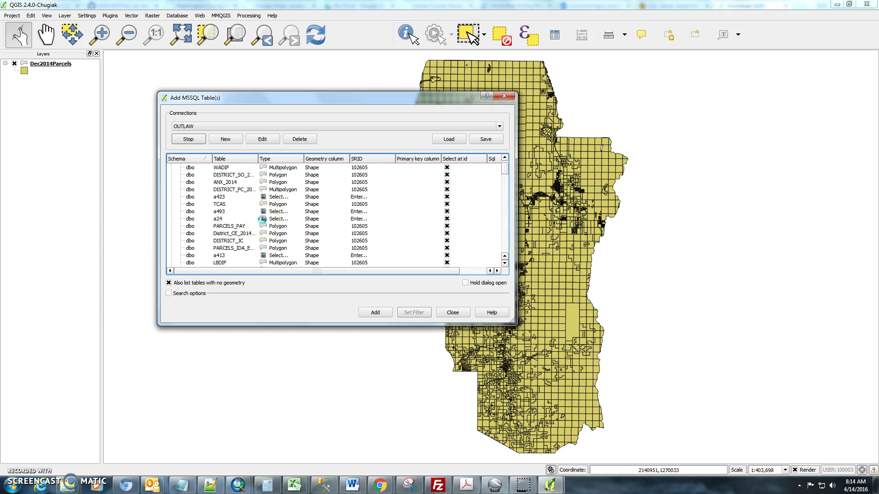
{"action": "scroll", "coordinate": [262, 219], "scroll_direction": "down", "scroll_amount": 2}
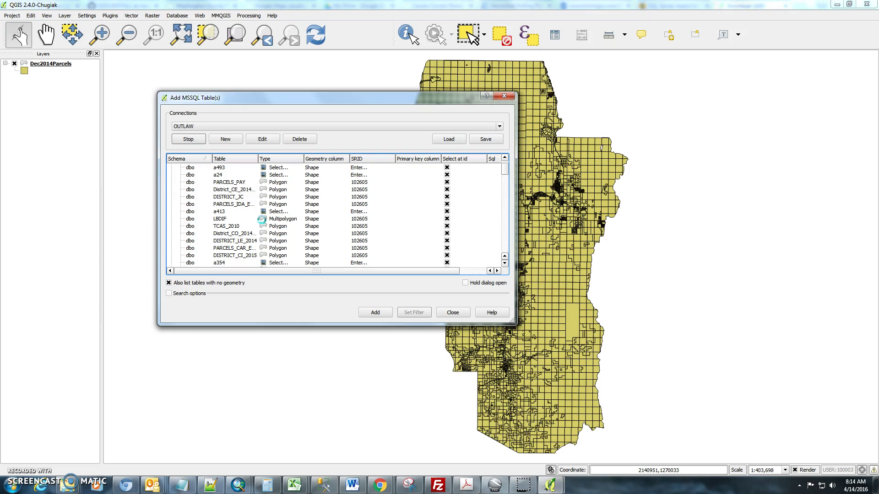
{"action": "scroll", "coordinate": [262, 219], "scroll_direction": "down", "scroll_amount": 1}
{"action": "scroll", "coordinate": [262, 219], "scroll_direction": "down", "scroll_amount": 3}
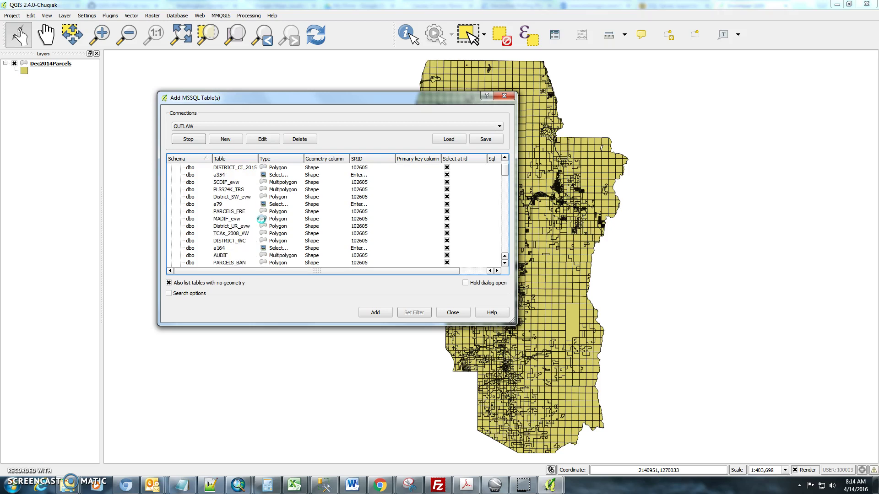
{"action": "scroll", "coordinate": [261, 219], "scroll_direction": "down", "scroll_amount": 4}
{"action": "scroll", "coordinate": [260, 219], "scroll_direction": "down", "scroll_amount": 5}
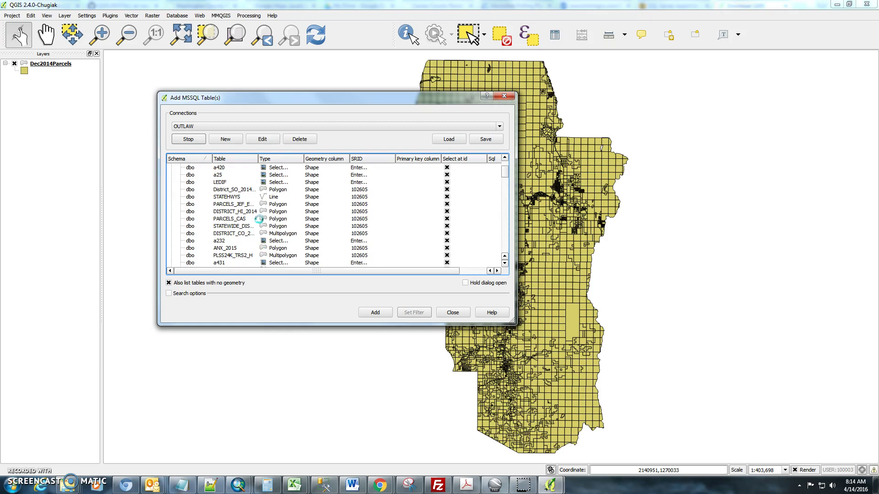
{"action": "scroll", "coordinate": [252, 188], "scroll_direction": "down", "scroll_amount": 5}
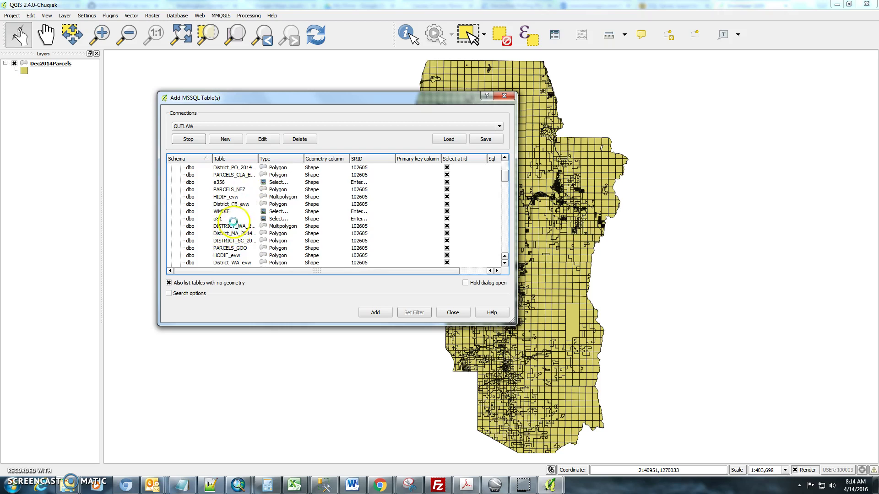
{"action": "left_click", "coordinate": [233, 189]}
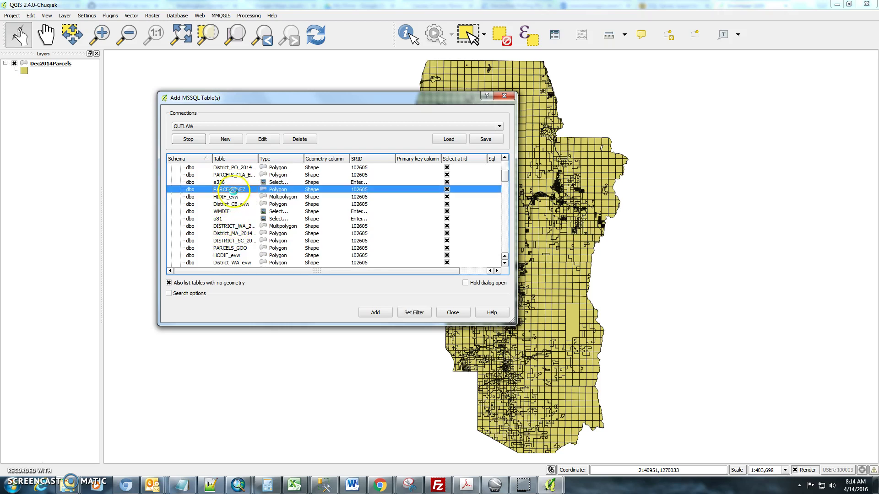
{"action": "left_click", "coordinate": [376, 314]}
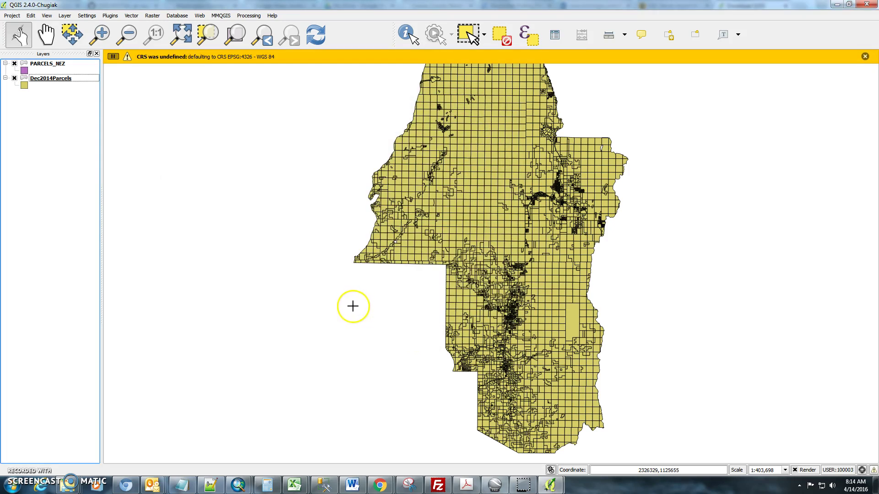
- Zoom the map to the PARCELS_NEZ layer
{"action": "left_click", "coordinate": [41, 66]}
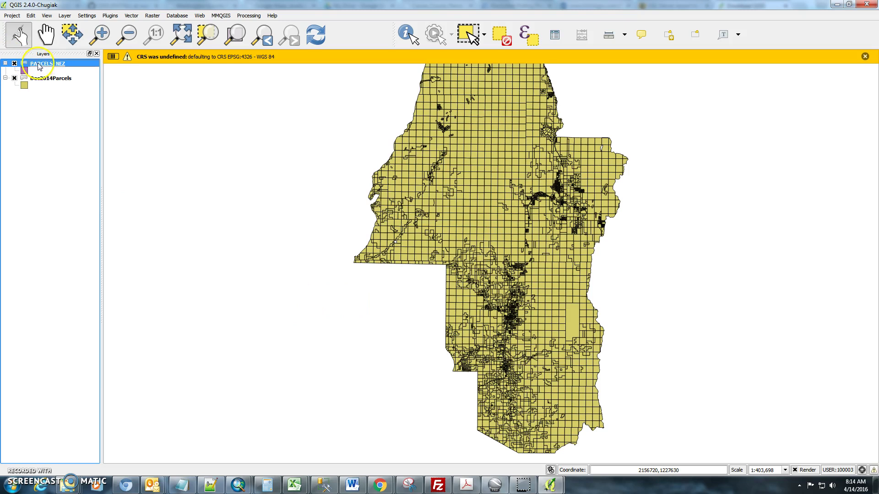
{"action": "right_click", "coordinate": [39, 66]}
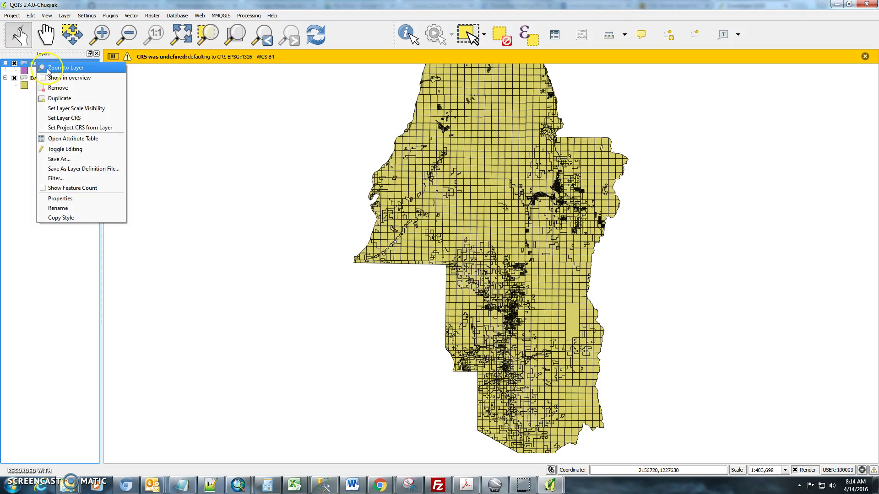
{"action": "left_click", "coordinate": [48, 71]}
- View and close the PARCELS_NEZ attribute table, then select the Dec2014Parcels layer
{"action": "right_click", "coordinate": [39, 67]}
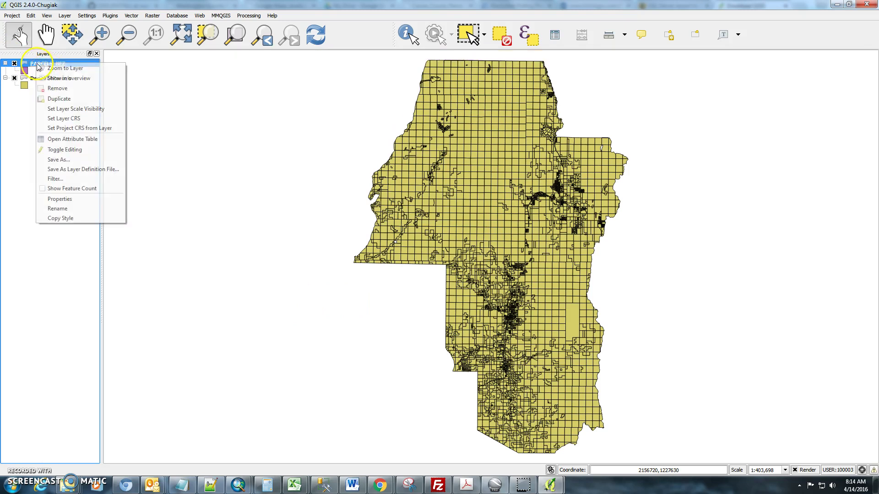
{"action": "left_click", "coordinate": [66, 141]}
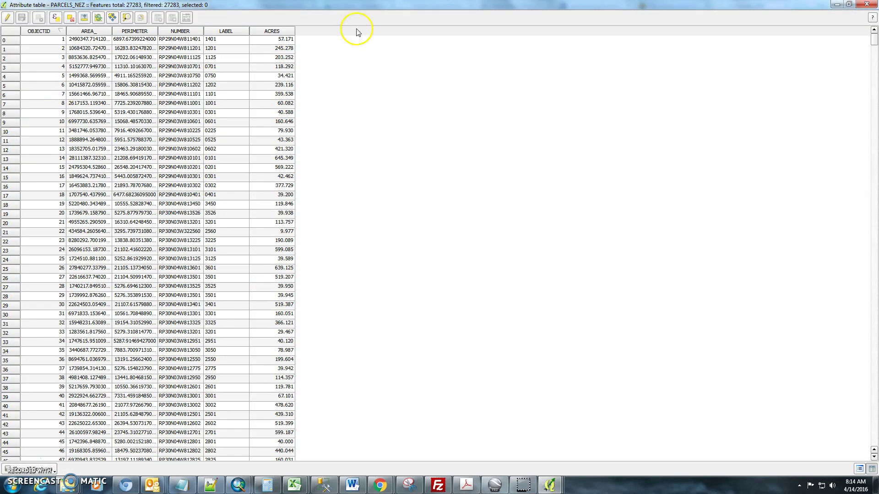
{"action": "left_click", "coordinate": [866, 6]}
{"action": "left_click", "coordinate": [49, 81]}
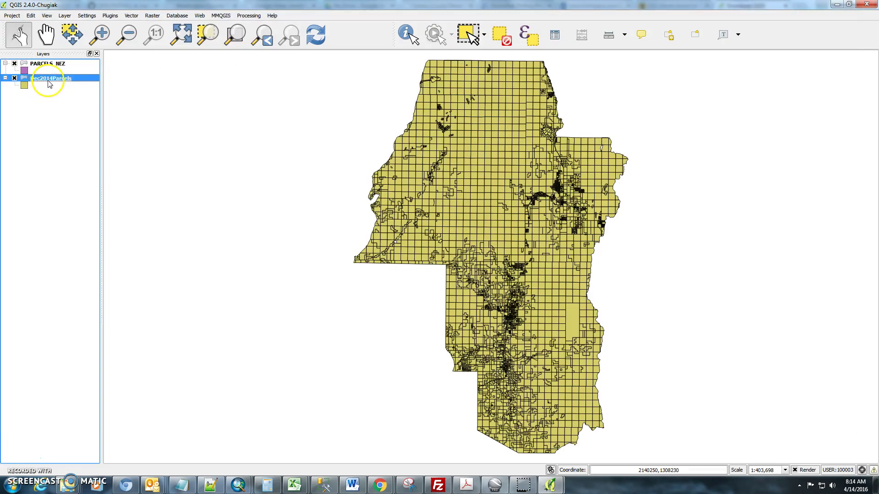
- Open the Dec2014Parcels layer properties at the Joins page
{"action": "right_click", "coordinate": [50, 84]}
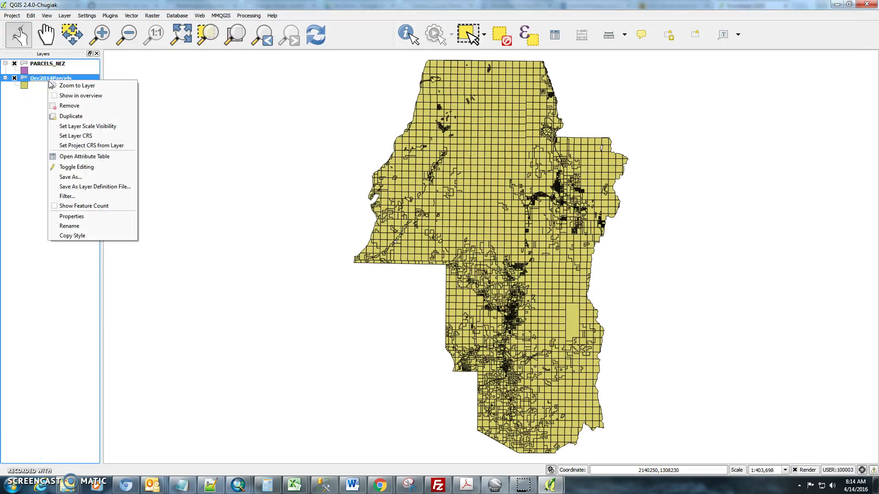
{"action": "left_click", "coordinate": [92, 216]}
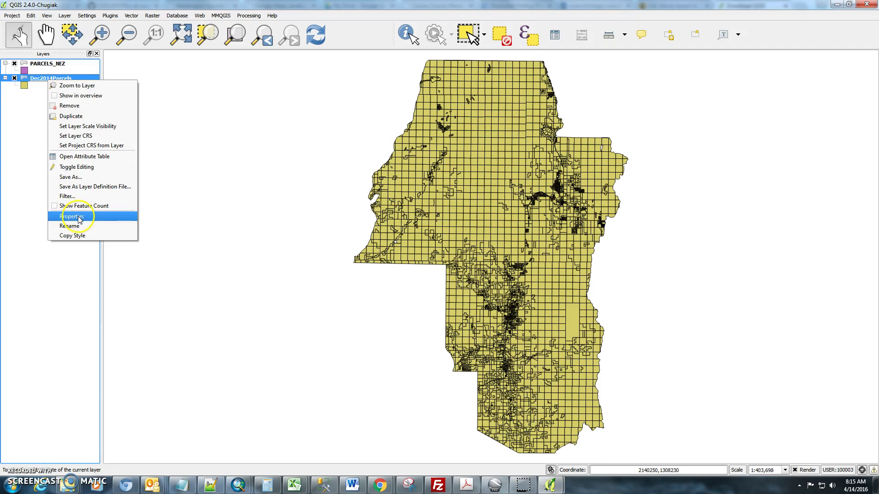
{"action": "left_click", "coordinate": [79, 217]}
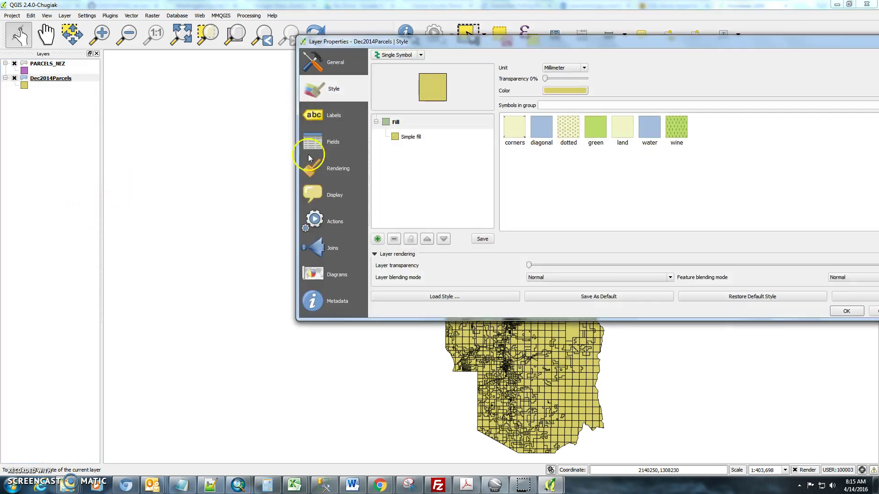
{"action": "left_click", "coordinate": [324, 251]}
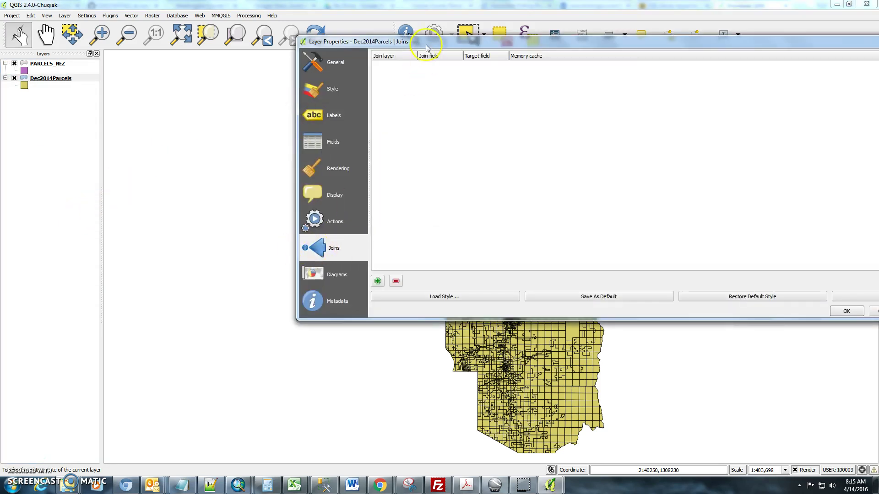
{"action": "left_click_drag", "start_coordinate": [427, 45], "coordinate": [360, 47]}
- Add a join to PARCELS_NEZ with join field NUMBER and target field PARCEL_ID
{"action": "left_click", "coordinate": [310, 282]}
{"action": "left_click", "coordinate": [466, 209]}
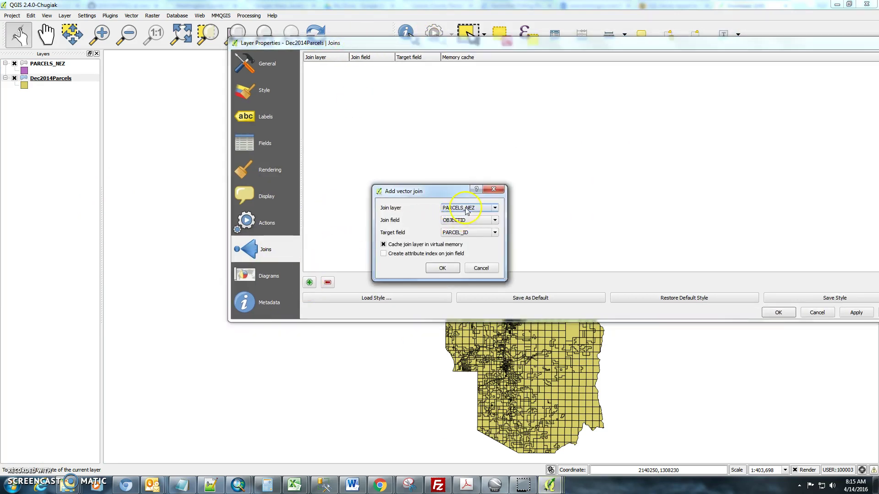
{"action": "left_click", "coordinate": [466, 215]}
{"action": "left_click", "coordinate": [468, 220]}
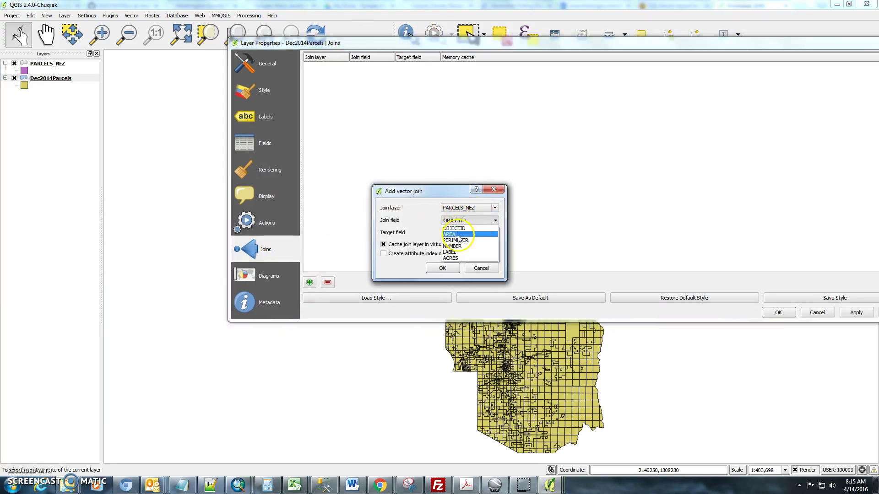
{"action": "left_click", "coordinate": [461, 247]}
{"action": "left_click", "coordinate": [468, 232]}
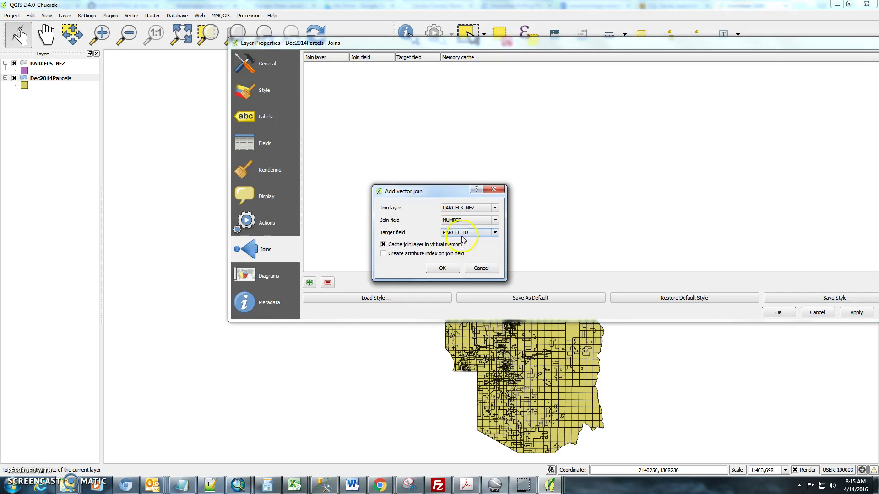
{"action": "left_click", "coordinate": [460, 241]}
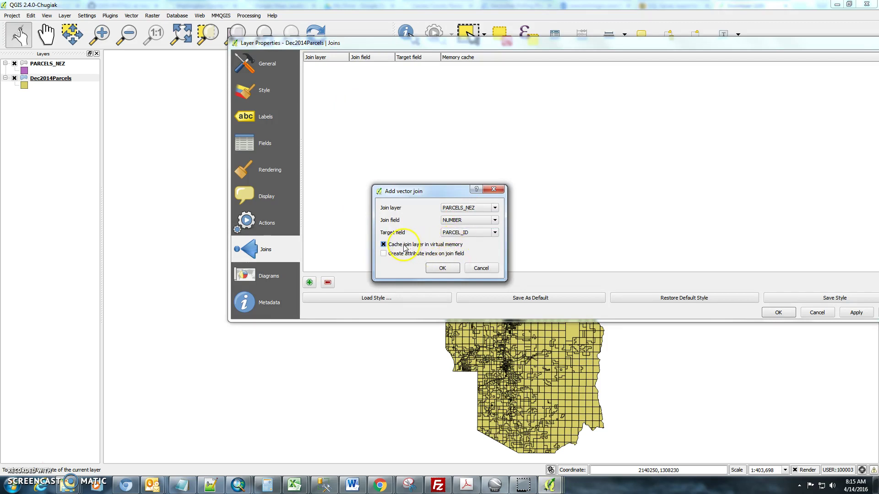
{"action": "left_click", "coordinate": [453, 269]}
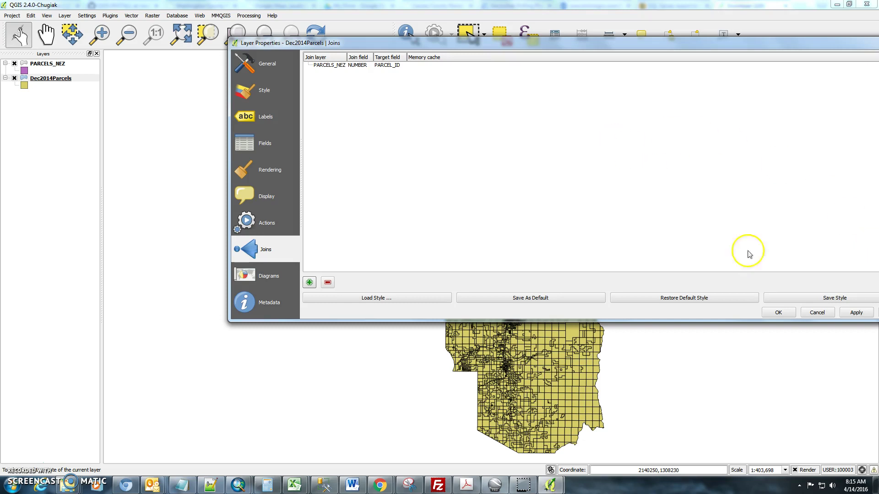
- Apply the join, then identify several parcels across the map with Identify Features
{"action": "left_click", "coordinate": [778, 313]}
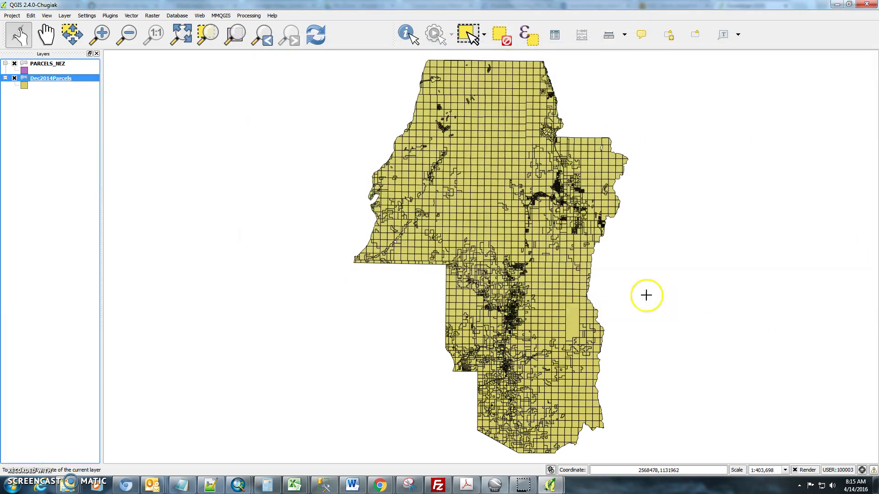
{"action": "left_click", "coordinate": [410, 32]}
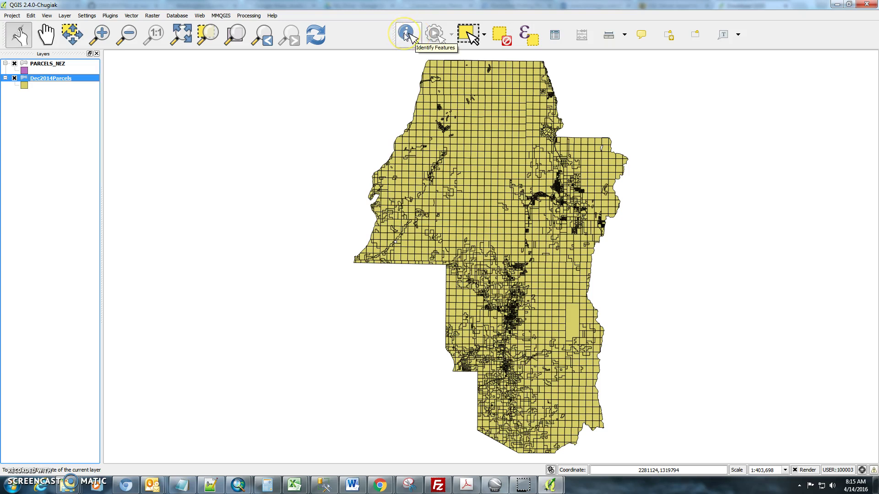
{"action": "left_click", "coordinate": [406, 33]}
{"action": "left_click", "coordinate": [455, 97]}
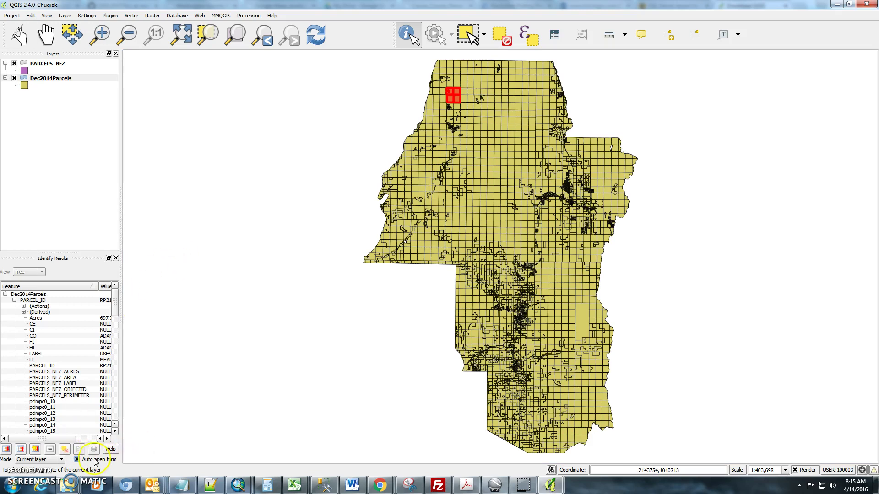
{"action": "left_click", "coordinate": [466, 117]}
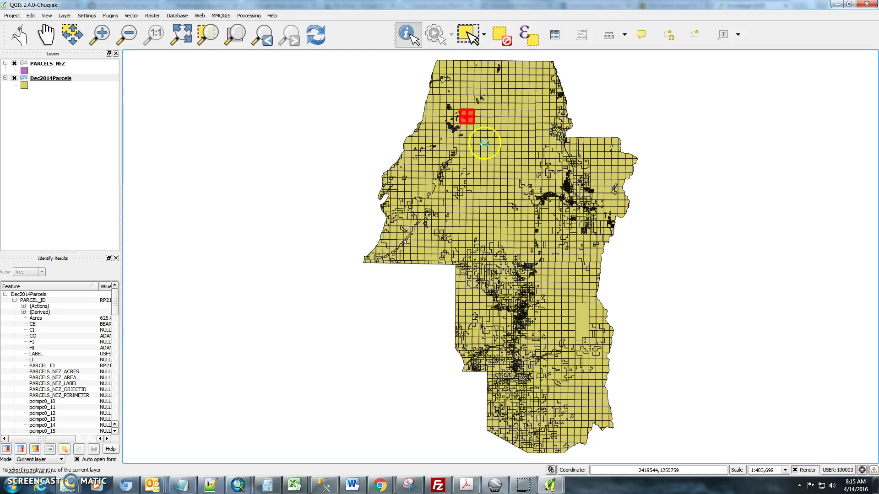
{"action": "left_click", "coordinate": [487, 145]}
{"action": "left_click", "coordinate": [481, 143]}
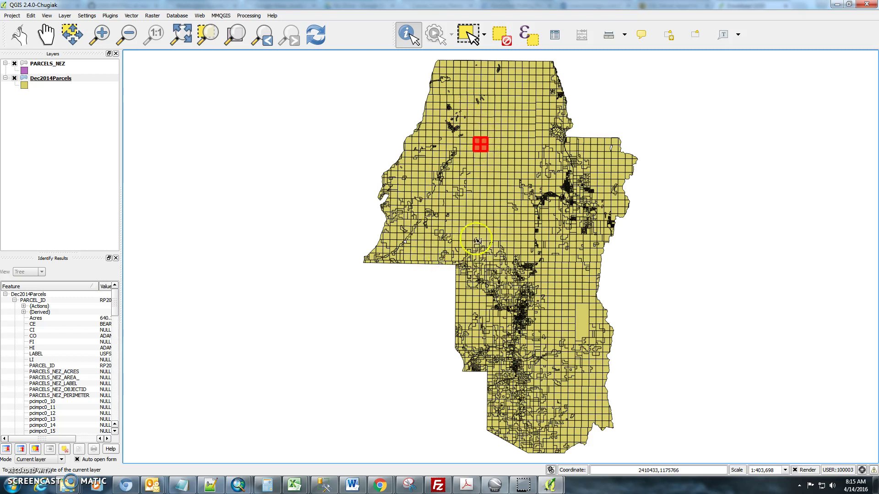
- Zoom in and show a central parcel's attributes, including NULL PARCELS_NEZ_ACRES and PARCELS_NEZ_LABEL
{"action": "scroll", "coordinate": [480, 217], "scroll_direction": "up", "scroll_amount": 4}
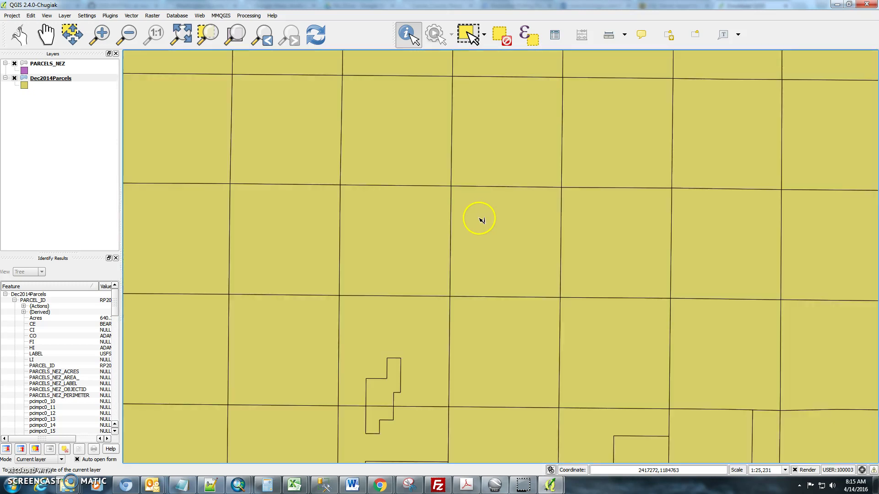
{"action": "left_click", "coordinate": [479, 219]}
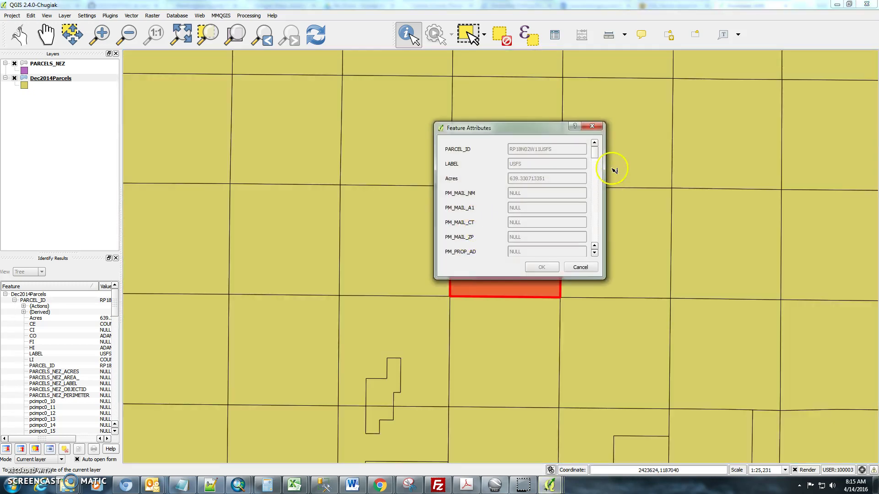
{"action": "mouse_move", "coordinate": [595, 149]}
{"action": "left_mouse_down"}
{"action": "mouse_move", "coordinate": [597, 249]}
{"action": "mouse_move", "coordinate": [591, 143]}
{"action": "left_mouse_up"}
- Close the parcel attribute form and save the project with Project > Save
{"action": "left_click", "coordinate": [578, 266]}
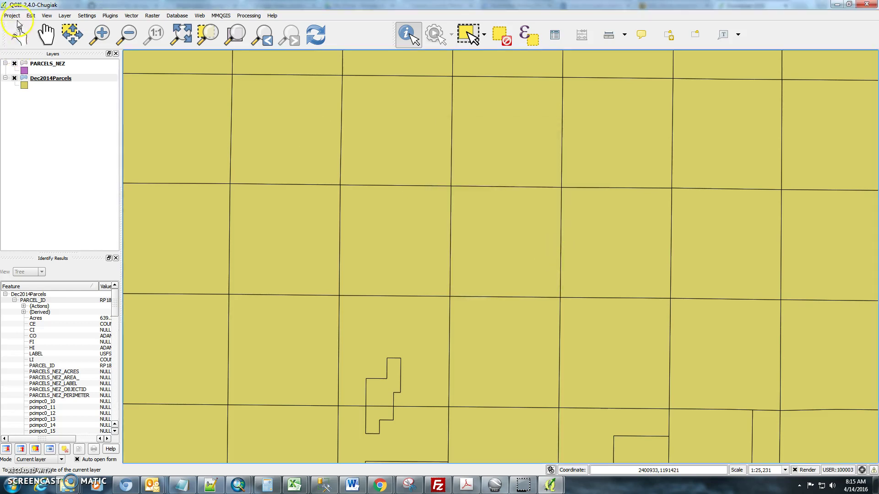
{"action": "left_click", "coordinate": [13, 16]}
{"action": "left_click", "coordinate": [22, 63]}
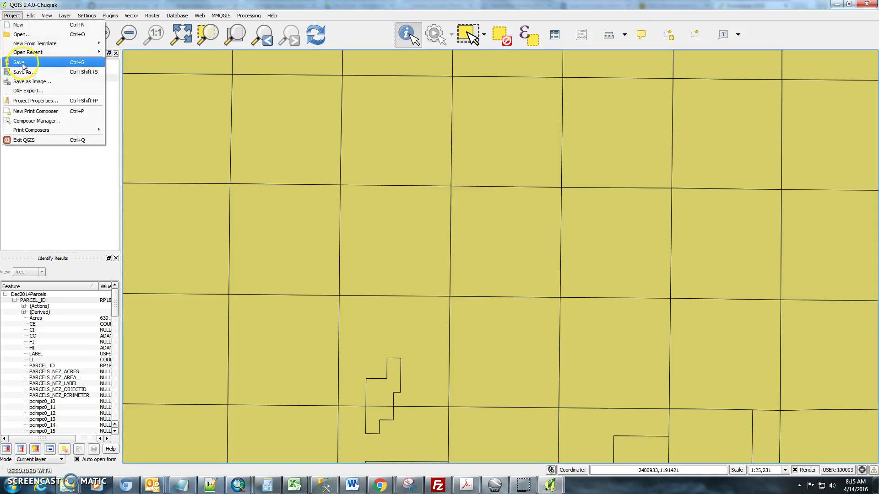
- Look through the Layer, Project, Edit and Settings menus
{"action": "left_click", "coordinate": [65, 15]}
{"action": "left_click", "coordinate": [64, 16]}
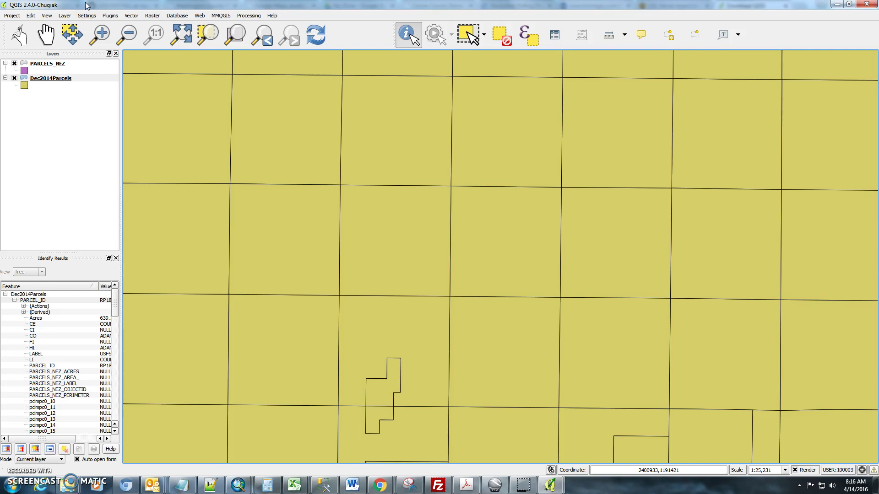
{"action": "left_click", "coordinate": [13, 16]}
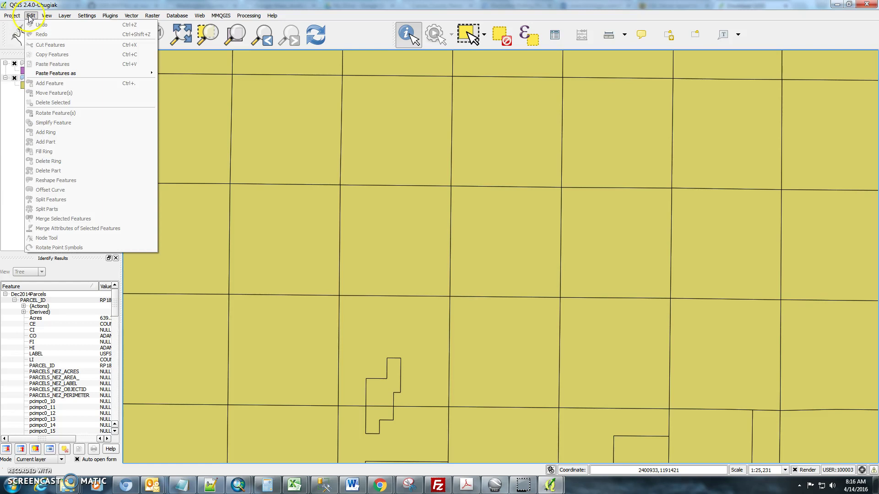
{"action": "left_click", "coordinate": [47, 16]}
{"action": "mouse_move", "coordinate": [34, 16]}
{"action": "mouse_move", "coordinate": [80, 15]}
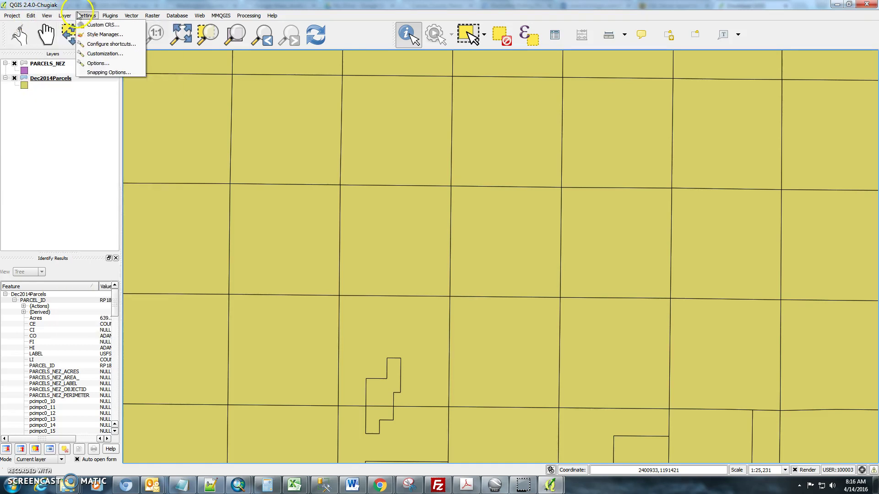
- In Options > General, switch 'Open project on launch' from New to Specific, browsing but cancelling the file choice
{"action": "left_click", "coordinate": [115, 66]}
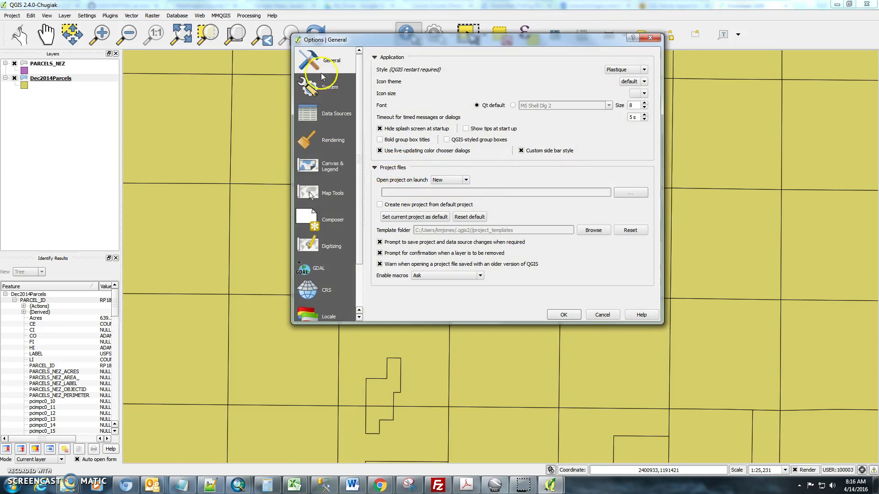
{"action": "left_click", "coordinate": [460, 181]}
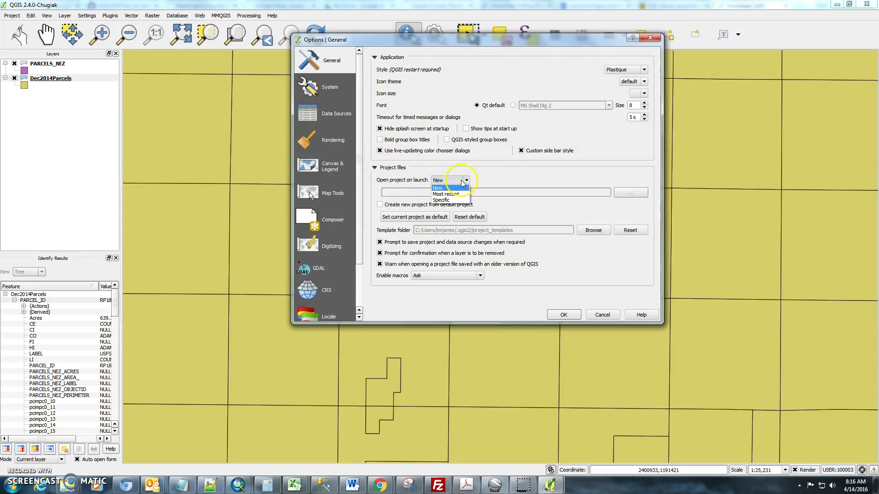
{"action": "left_click", "coordinate": [447, 200]}
{"action": "left_click", "coordinate": [631, 194]}
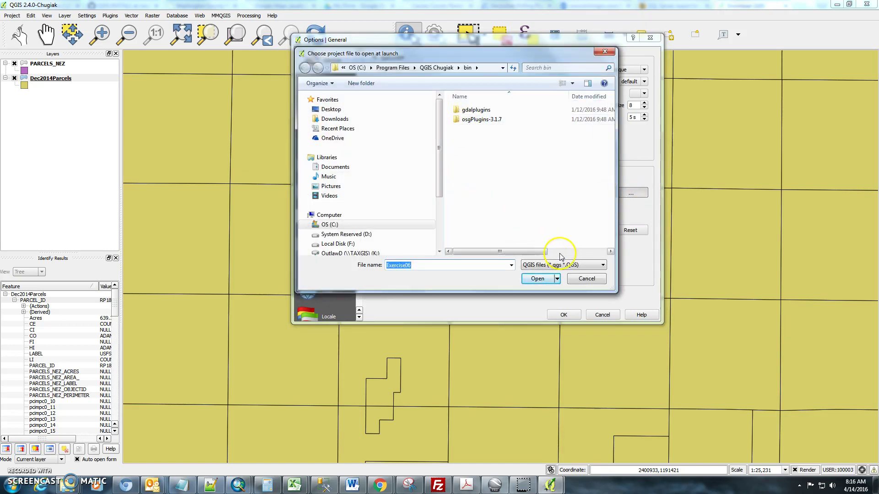
{"action": "left_click", "coordinate": [583, 285]}
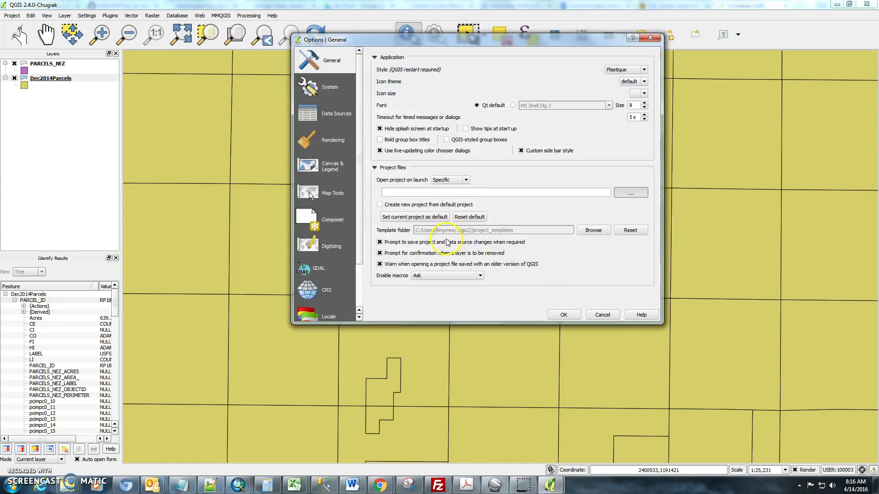